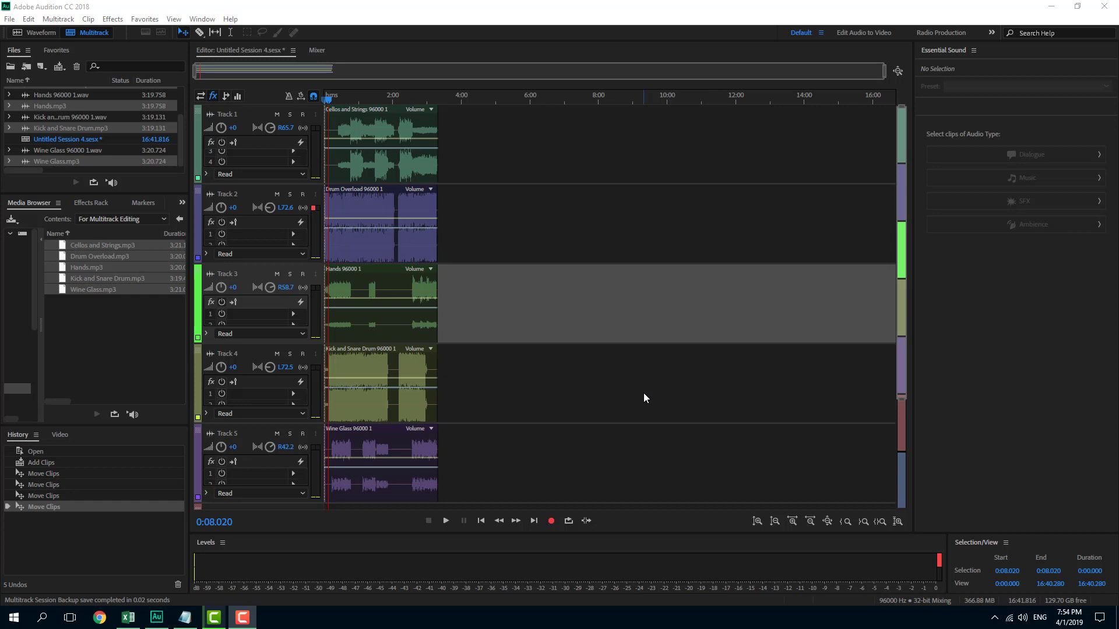
Return the playhead to the start of the session and play it back with the Mixer in view.
{"action": "left_click", "coordinate": [358, 120]}
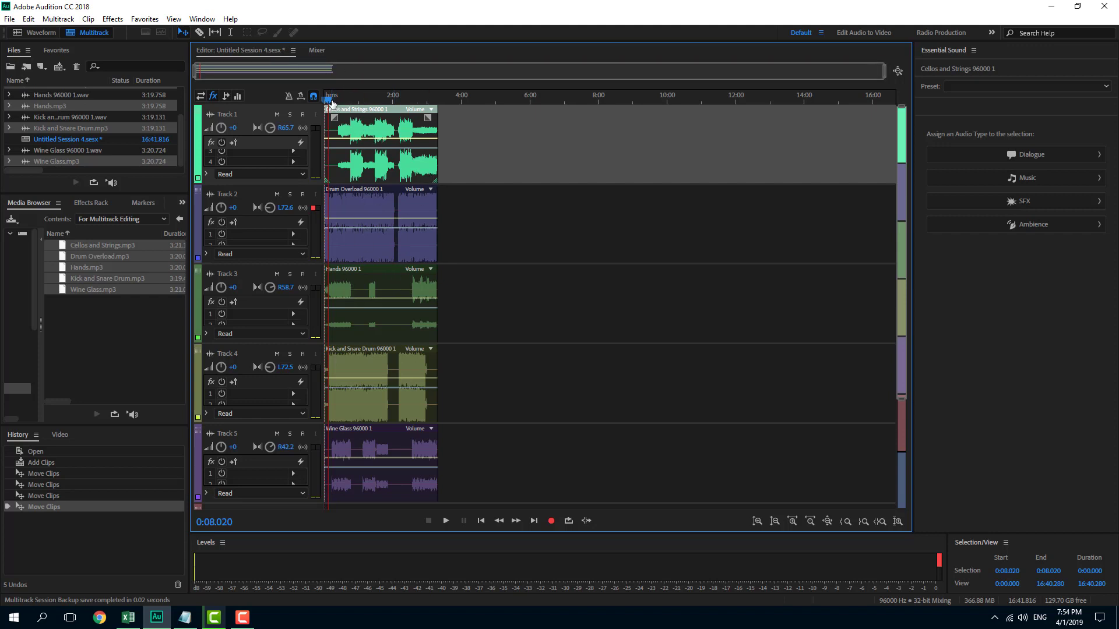
{"action": "left_click_drag", "start_coordinate": [332, 103], "coordinate": [325, 103]}
{"action": "key", "text": "space"}
{"action": "key", "text": "space"}
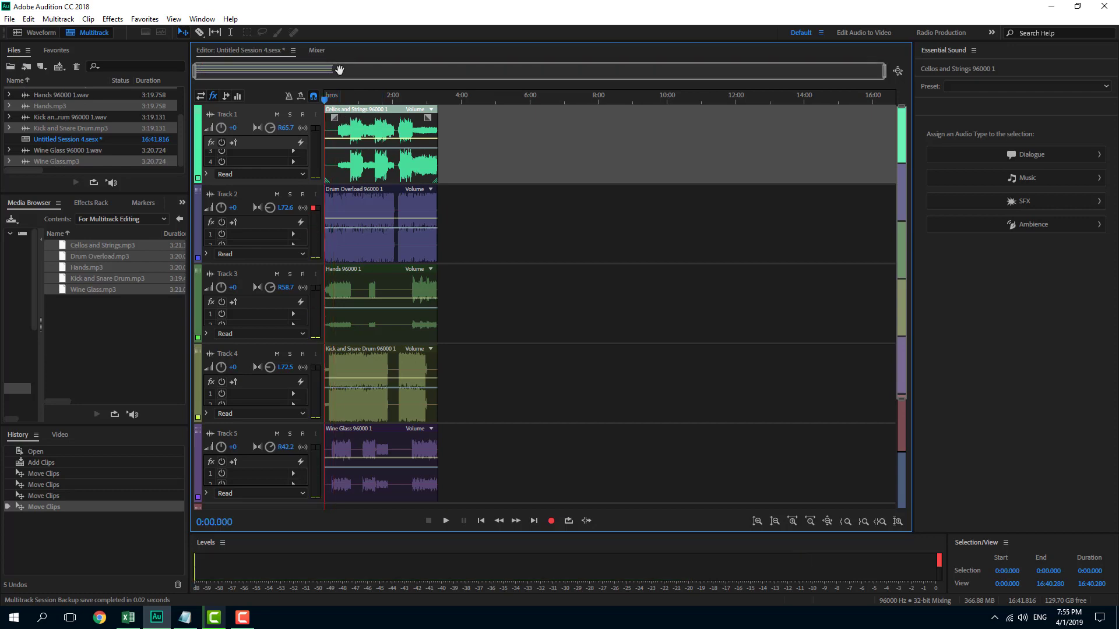
{"action": "left_click", "coordinate": [320, 50]}
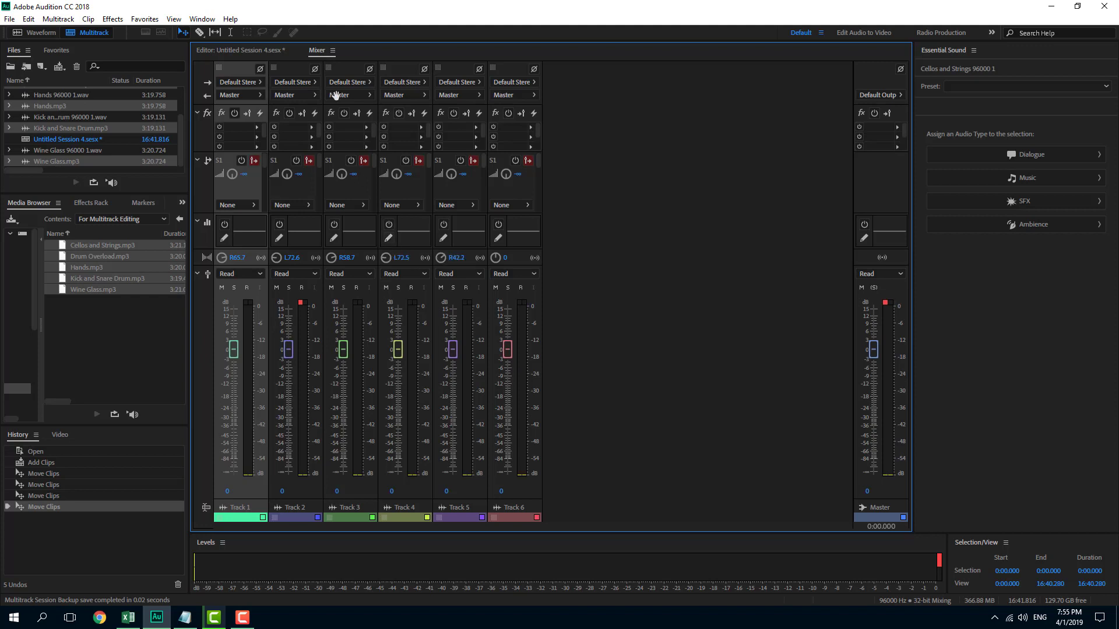
{"action": "key", "text": "space"}
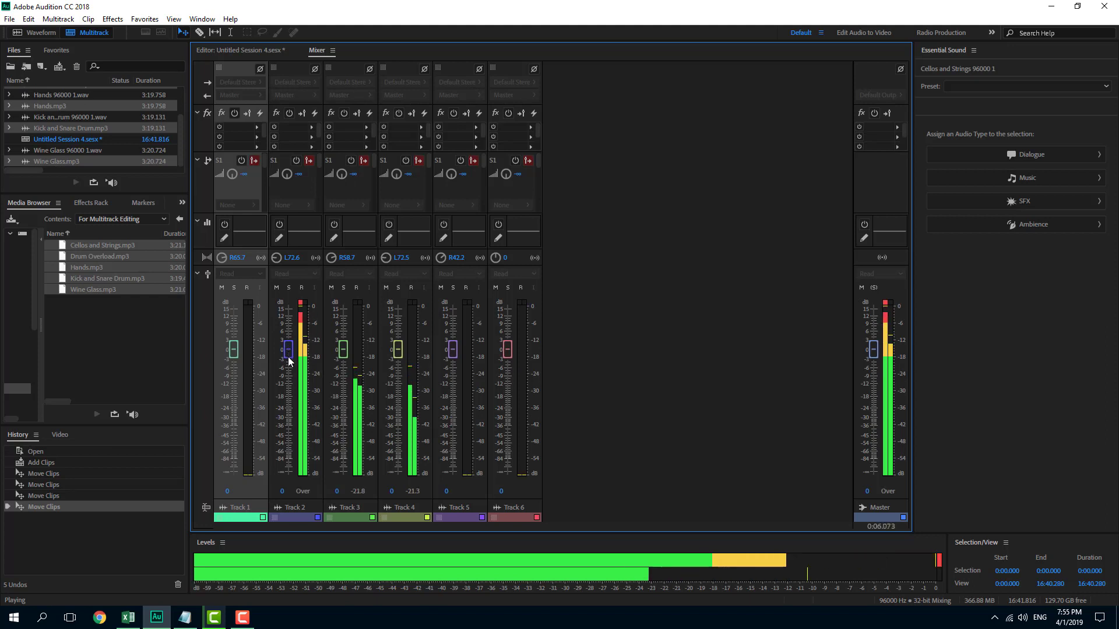
Set the faders during playback to -12 dB on Track 2, 6.8 dB on Track 3, -5.1 dB on Track 4 and -0.7 dB on Track 5.
{"action": "left_click_drag", "start_coordinate": [292, 354], "coordinate": [289, 390]}
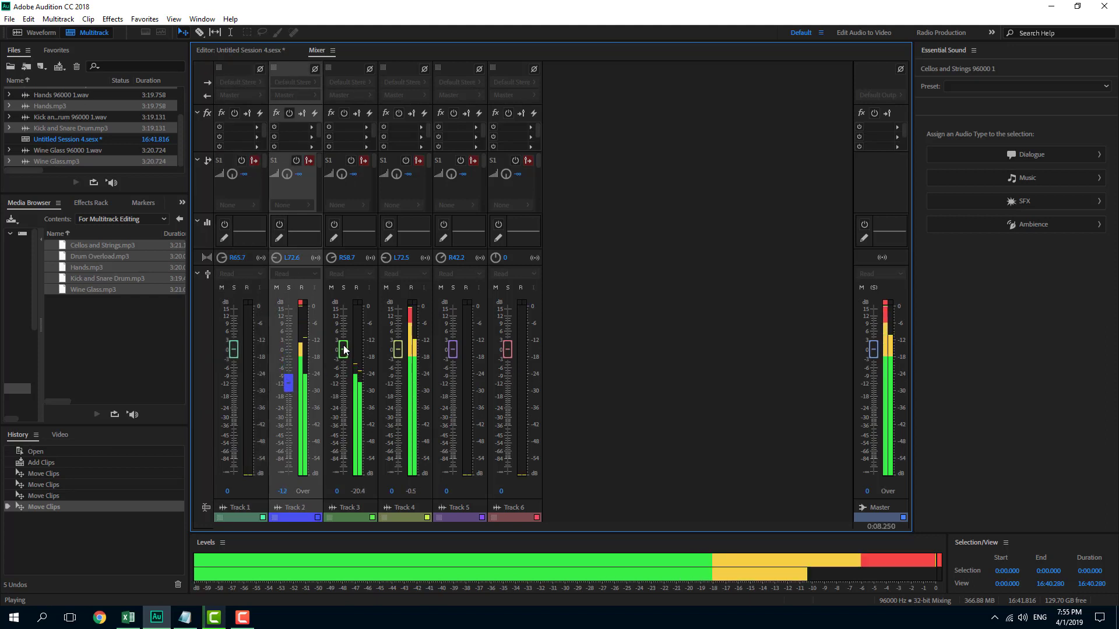
{"action": "left_click_drag", "start_coordinate": [344, 350], "coordinate": [343, 329]}
{"action": "left_click_drag", "start_coordinate": [401, 353], "coordinate": [452, 358]}
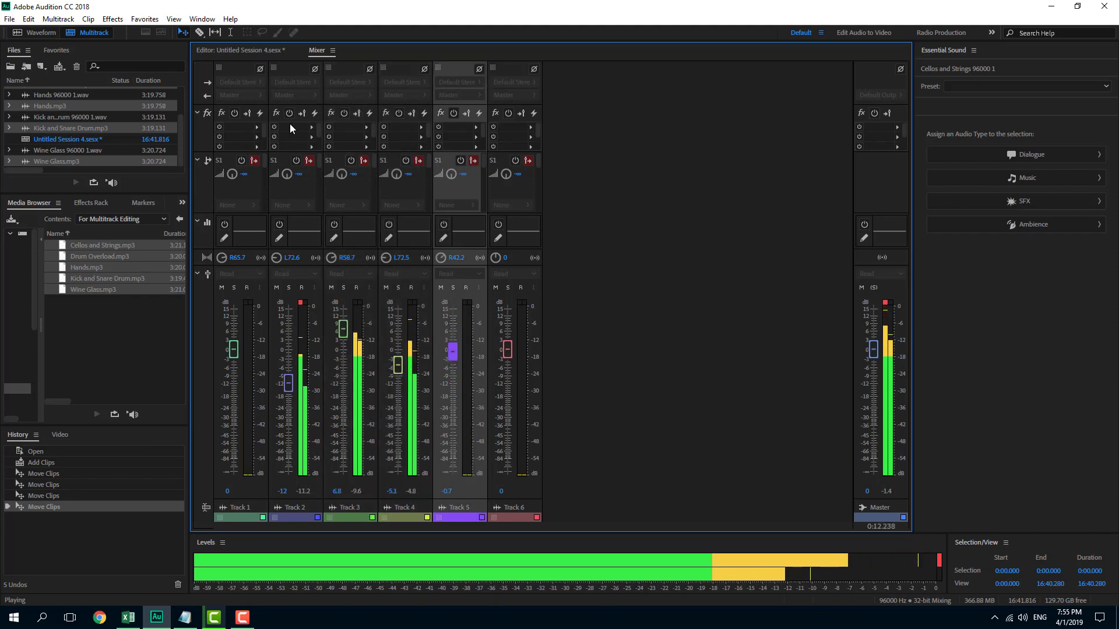
{"action": "left_click", "coordinate": [256, 128]}
{"action": "mouse_move", "coordinate": [341, 185]}
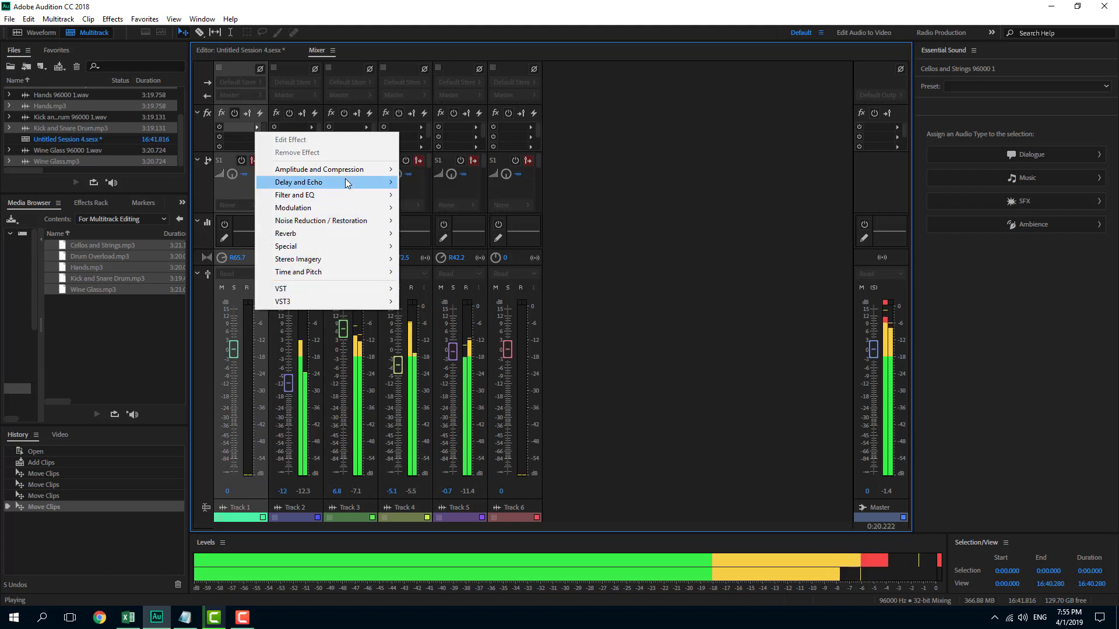
{"action": "left_click", "coordinate": [383, 300]}
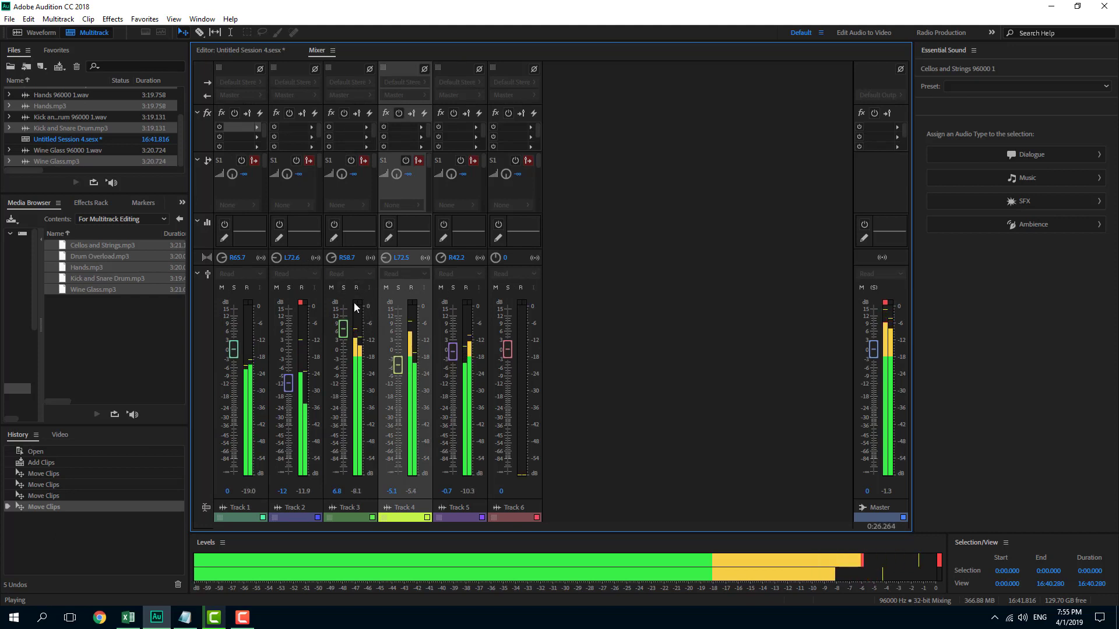
Lower Track 3's fader to 4.1 dB and add a Studio Reverb to it with Dry at 71.8% and Wet at 100%.
{"action": "left_click", "coordinate": [359, 325]}
{"action": "mouse_move", "coordinate": [343, 329]}
{"action": "left_mouse_down"}
{"action": "mouse_move", "coordinate": [331, 432]}
{"action": "mouse_move", "coordinate": [342, 337]}
{"action": "left_mouse_up"}
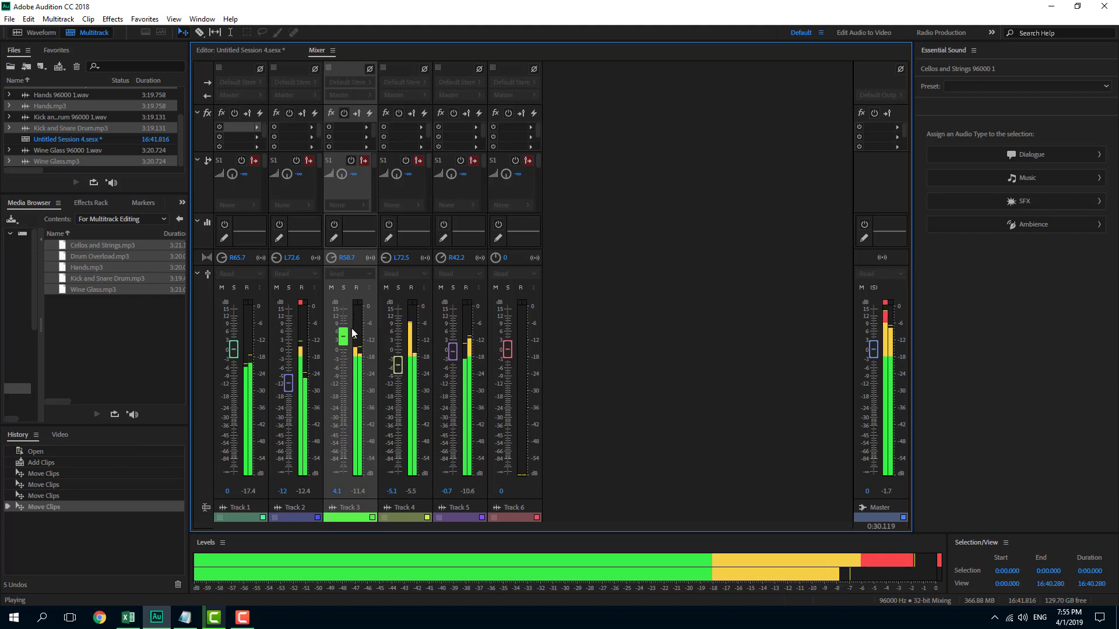
{"action": "left_click", "coordinate": [368, 127]}
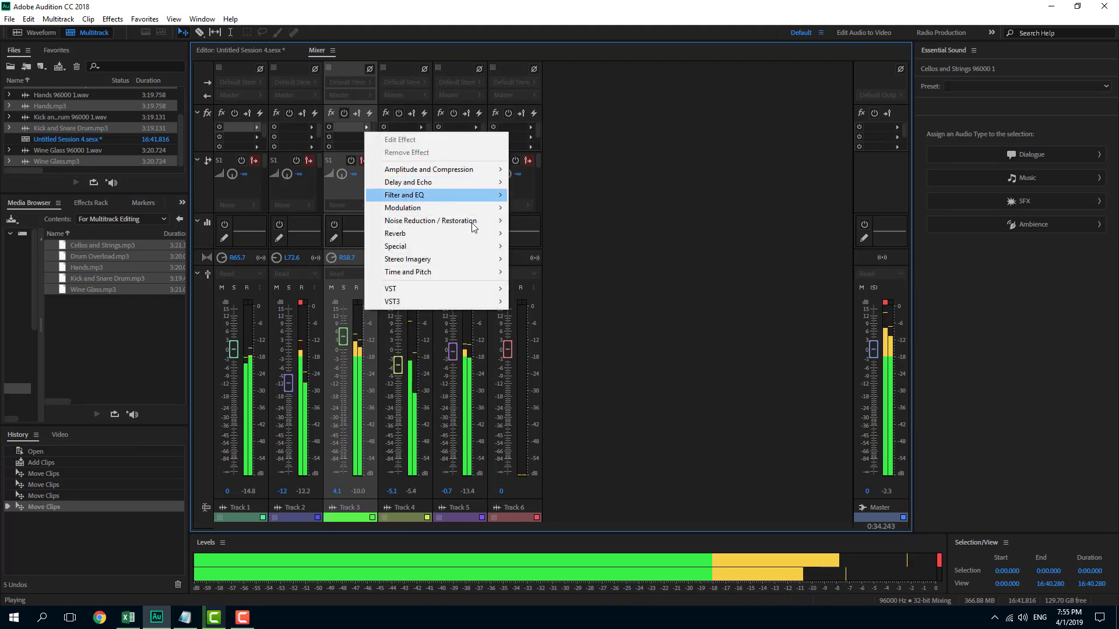
{"action": "mouse_move", "coordinate": [462, 233]}
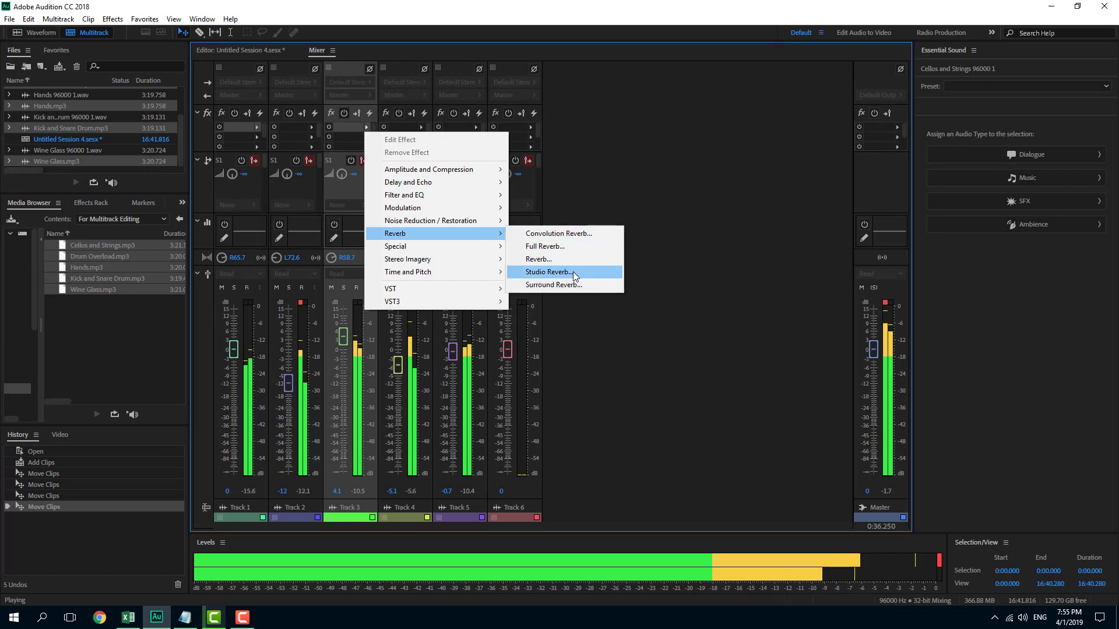
{"action": "left_click", "coordinate": [573, 272]}
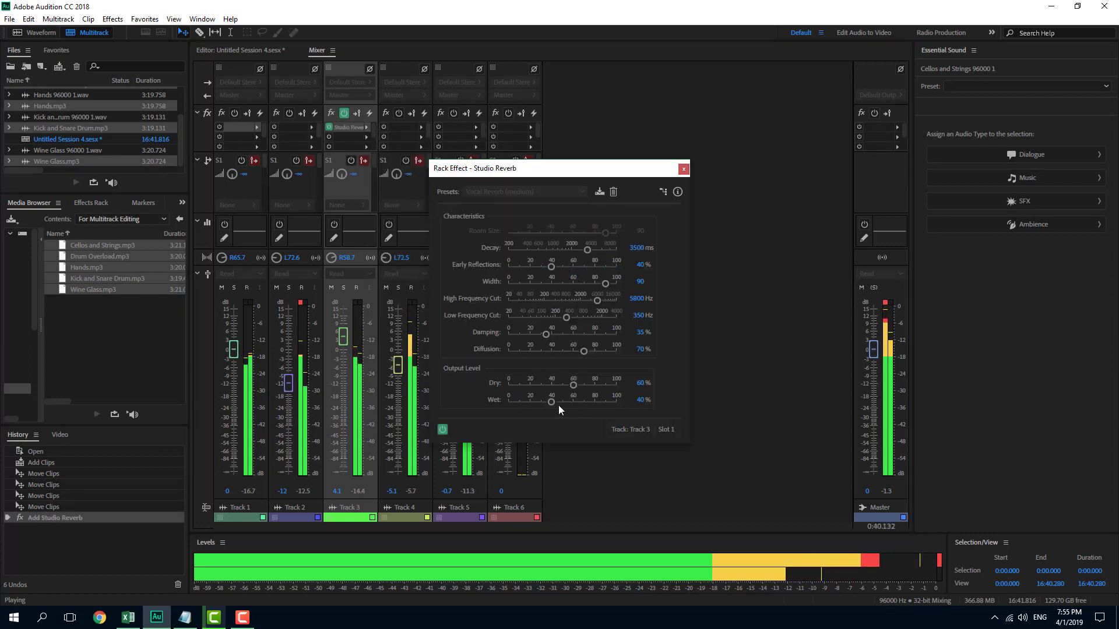
{"action": "left_click_drag", "start_coordinate": [567, 402], "coordinate": [618, 402]}
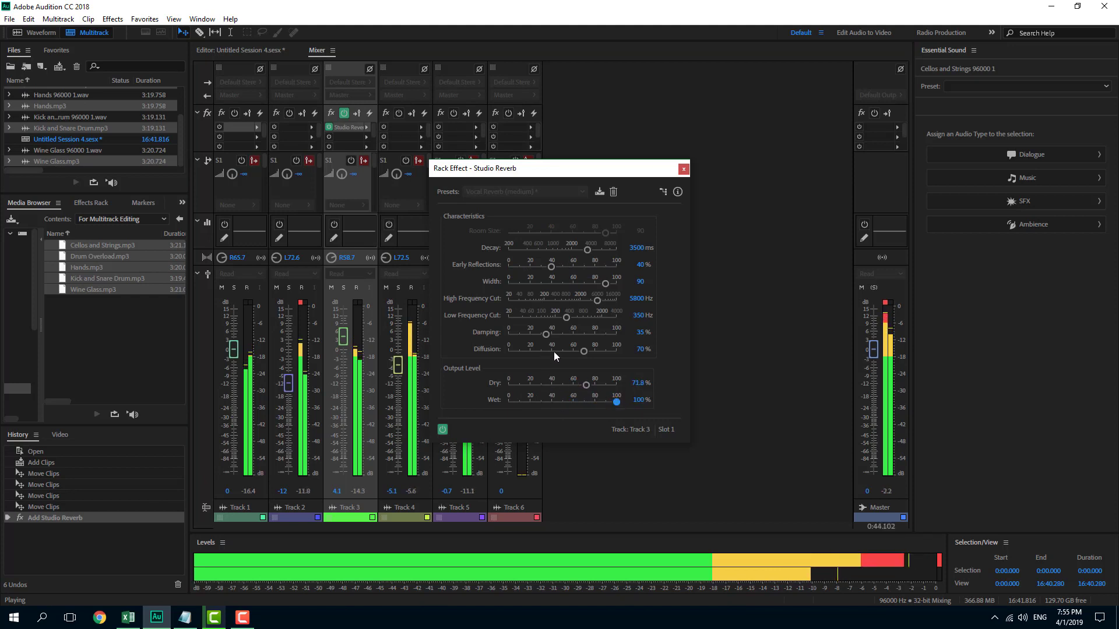
{"action": "left_click", "coordinate": [683, 169]}
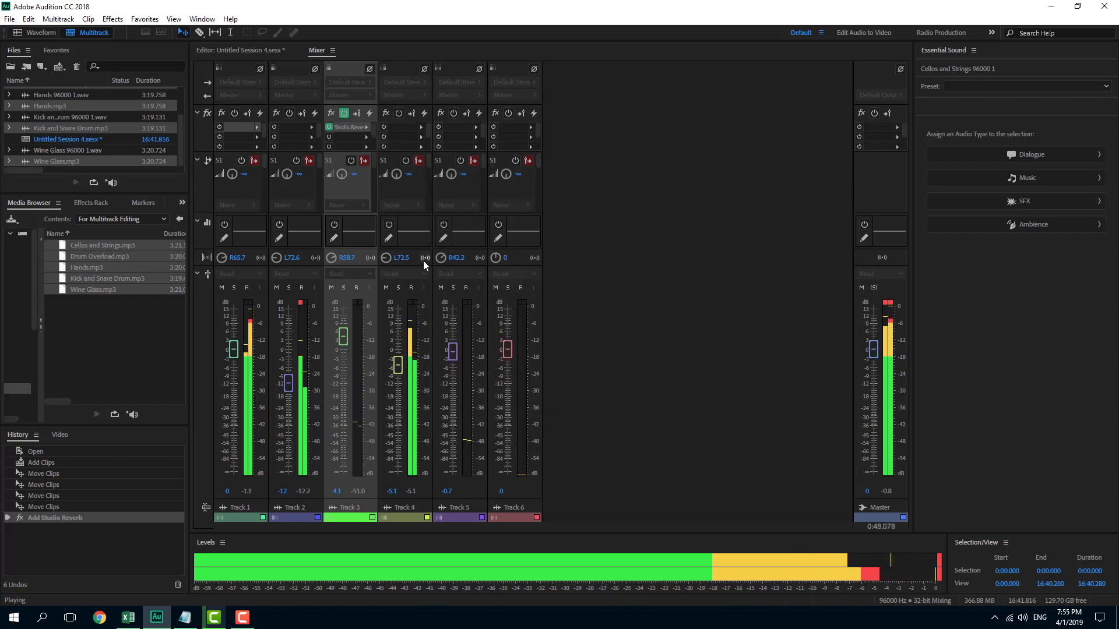
Raise Track 3's fader to 9 dB and bring Track 1's fader down to -1.1 dB.
{"action": "left_click_drag", "start_coordinate": [343, 338], "coordinate": [345, 326]}
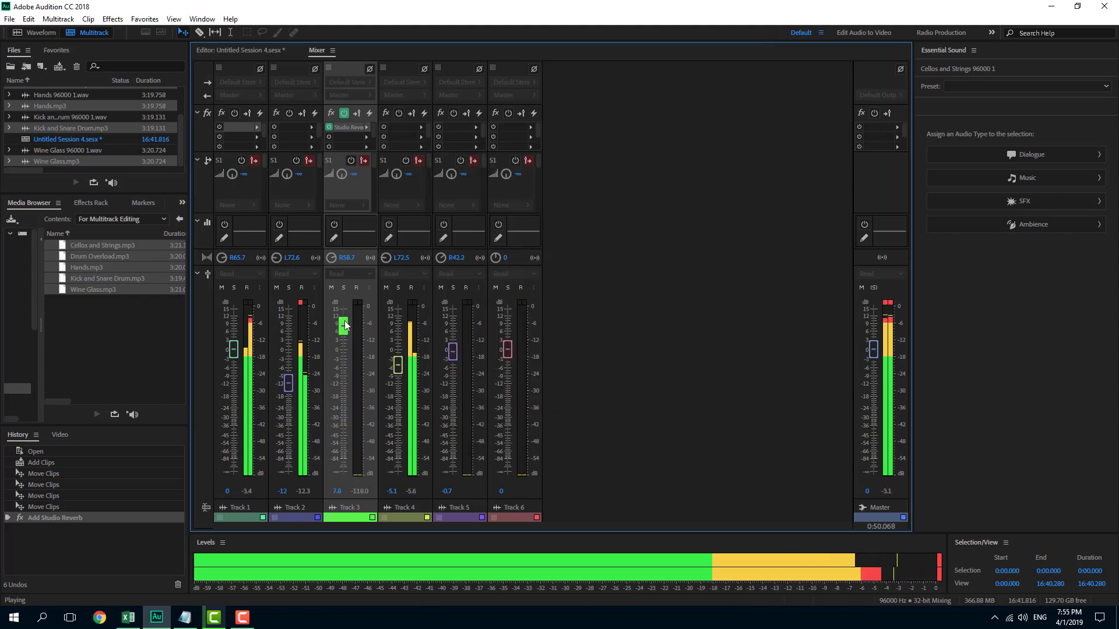
{"action": "left_click_drag", "start_coordinate": [229, 348], "coordinate": [231, 355]}
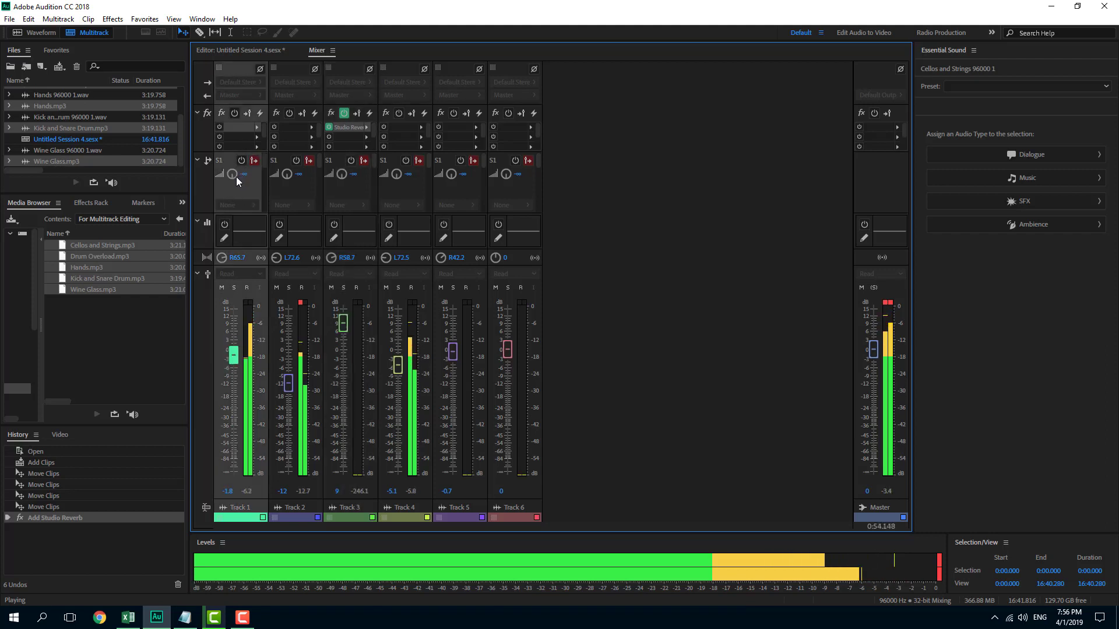
{"action": "left_click_drag", "start_coordinate": [234, 175], "coordinate": [214, 144]}
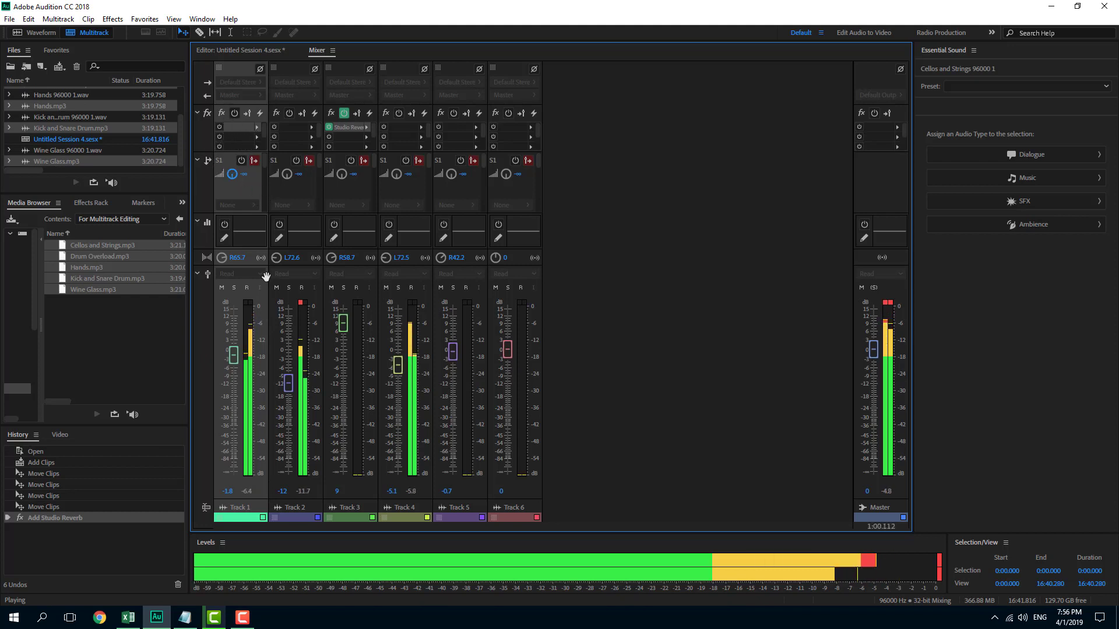
{"action": "left_click_drag", "start_coordinate": [234, 357], "coordinate": [232, 366]}
Pan Track 1 to L63.3, Track 2 to L22.8 and Track 3 to R53.9, and stop playback.
{"action": "left_click_drag", "start_coordinate": [222, 258], "coordinate": [0, 264]}
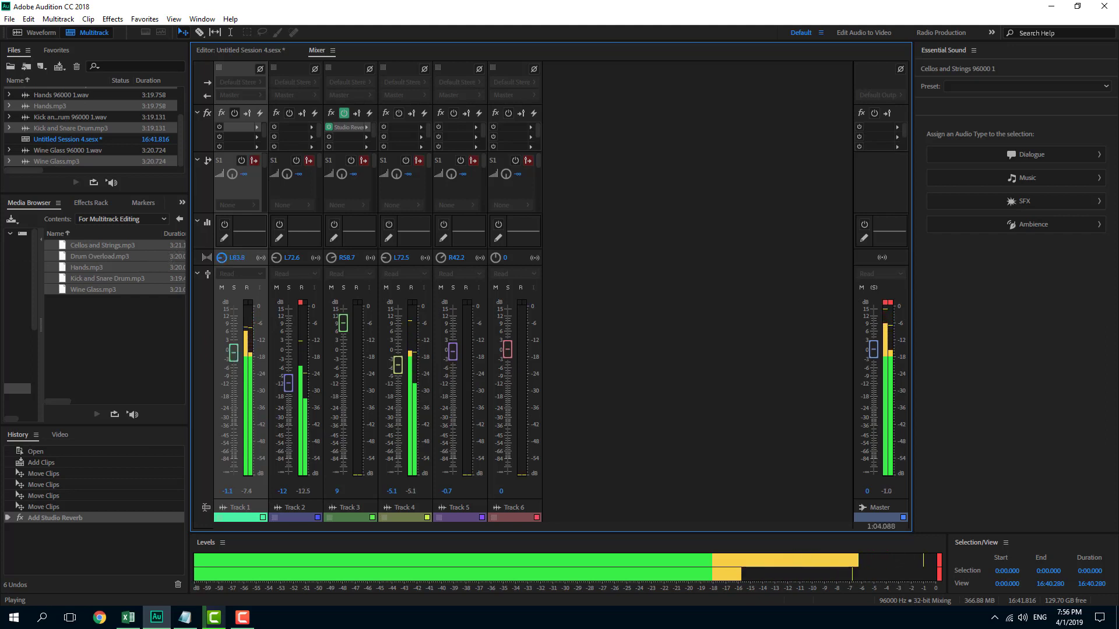
{"action": "left_click_drag", "start_coordinate": [277, 257], "coordinate": [350, 259]}
{"action": "left_click", "coordinate": [350, 260]}
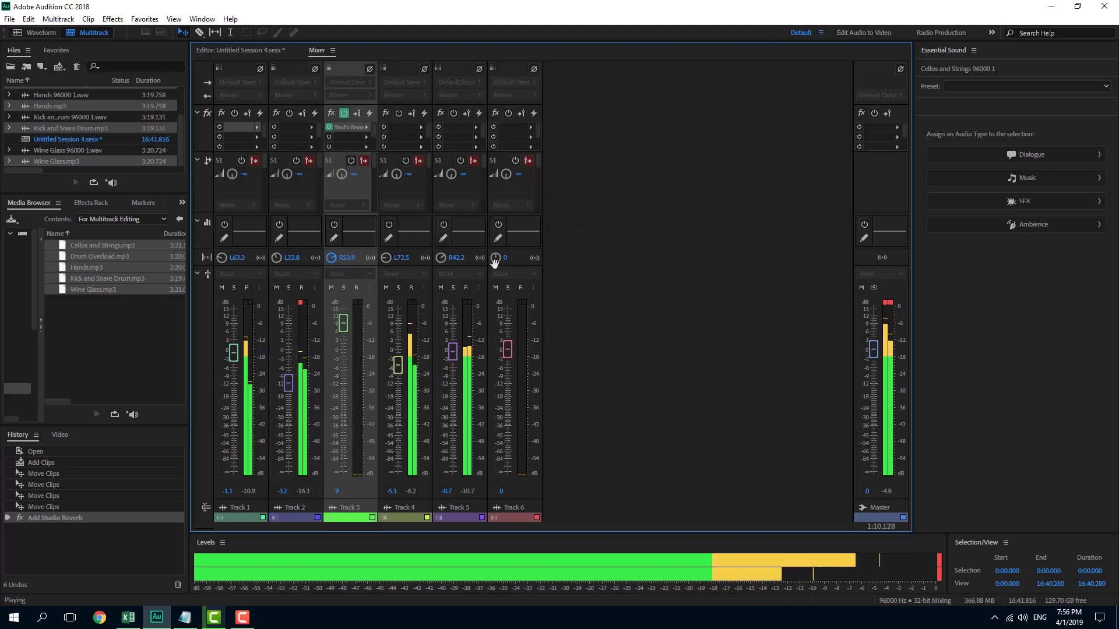
{"action": "key", "text": "space"}
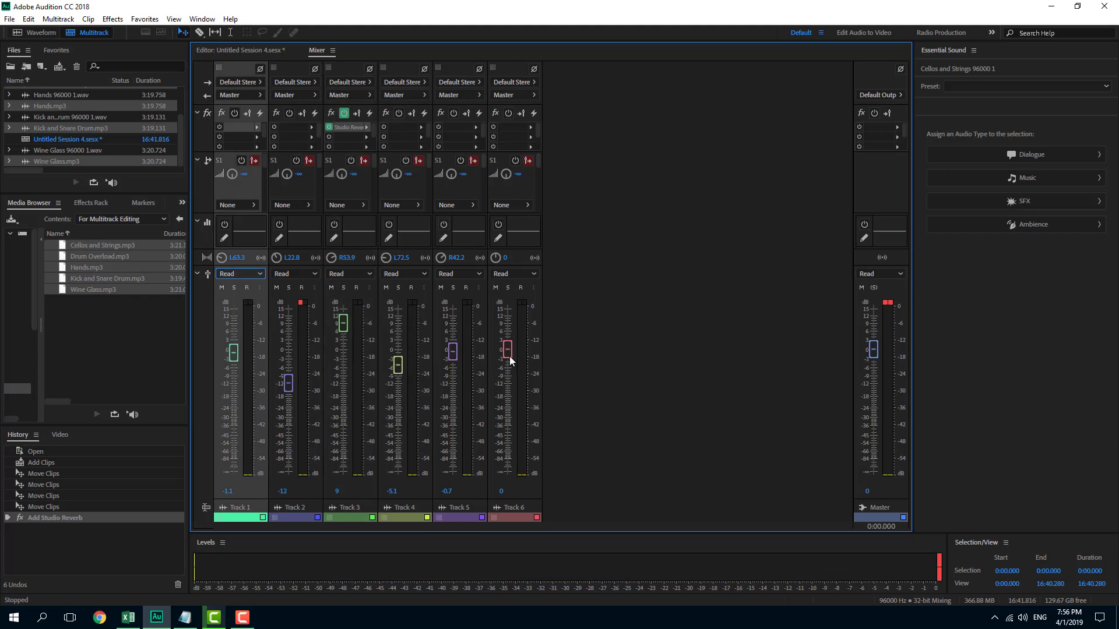
Set the automation mode of Tracks 1 through 6 to Write.
{"action": "left_click", "coordinate": [250, 274]}
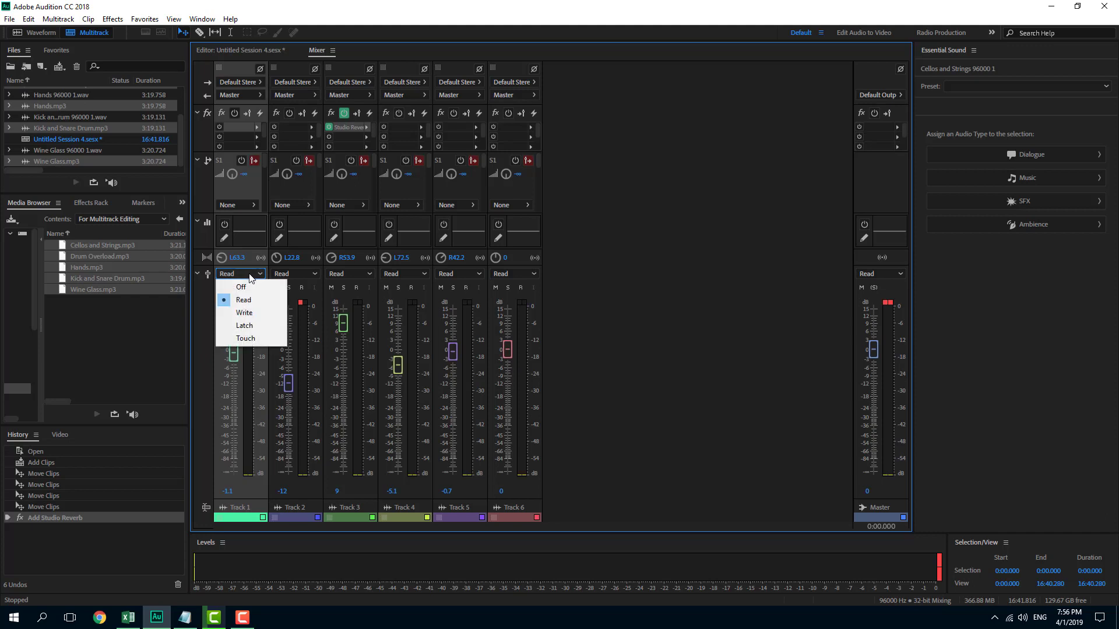
{"action": "left_click", "coordinate": [262, 314]}
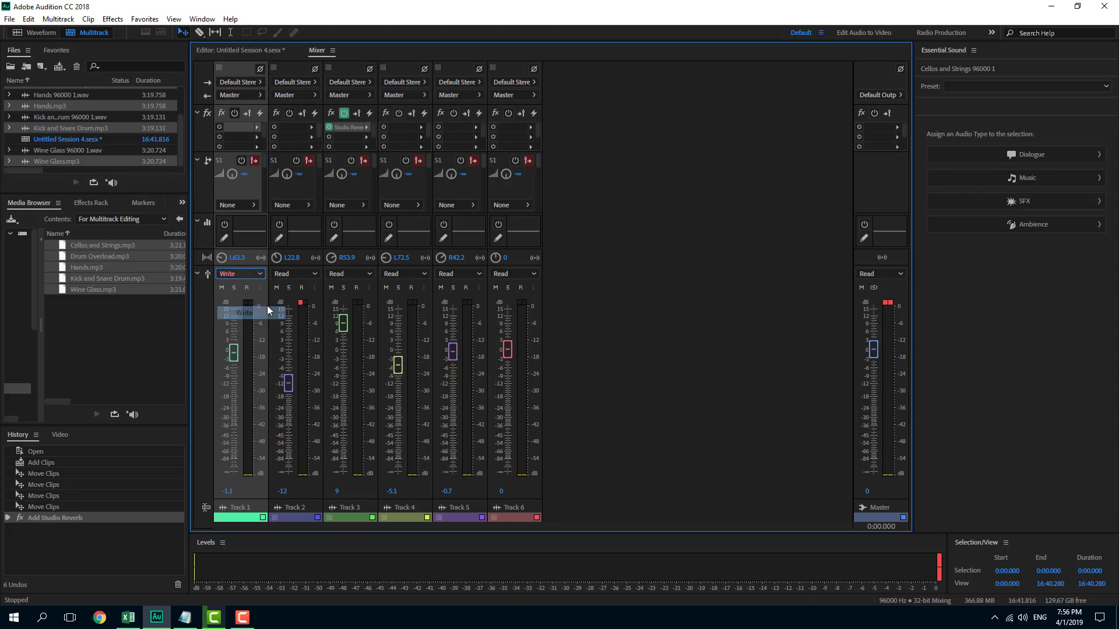
{"action": "left_click", "coordinate": [292, 274]}
{"action": "left_click", "coordinate": [312, 312]}
{"action": "left_click", "coordinate": [362, 274]}
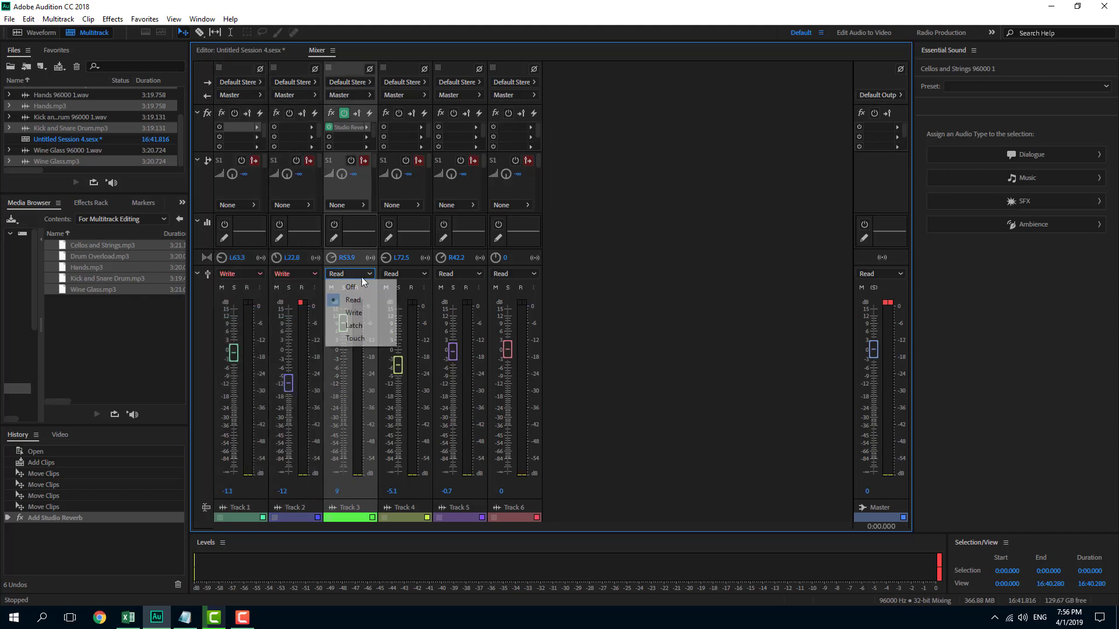
{"action": "left_click", "coordinate": [356, 313]}
{"action": "left_click", "coordinate": [414, 274]}
{"action": "left_click", "coordinate": [414, 274]}
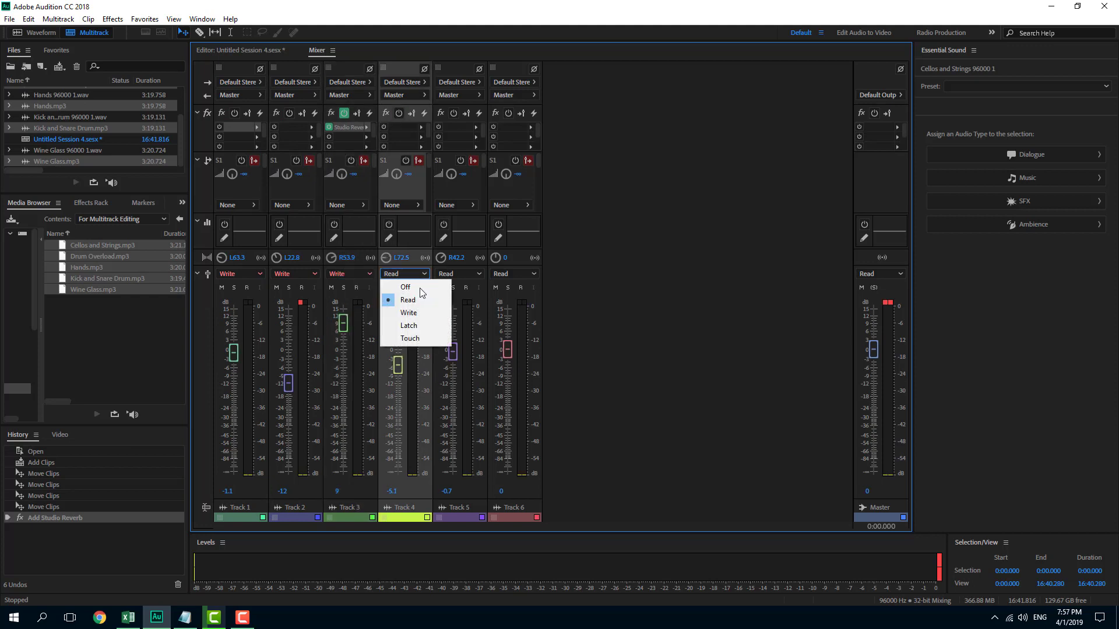
{"action": "left_click", "coordinate": [421, 313]}
{"action": "left_click", "coordinate": [468, 274]}
{"action": "left_click", "coordinate": [475, 318]}
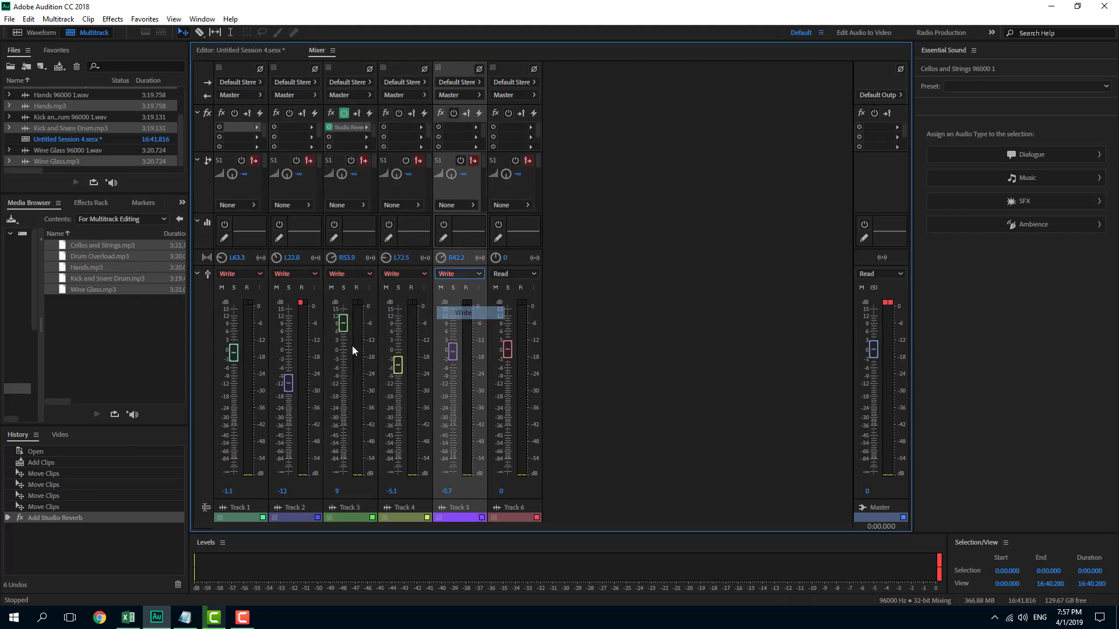
{"action": "left_click", "coordinate": [514, 274]}
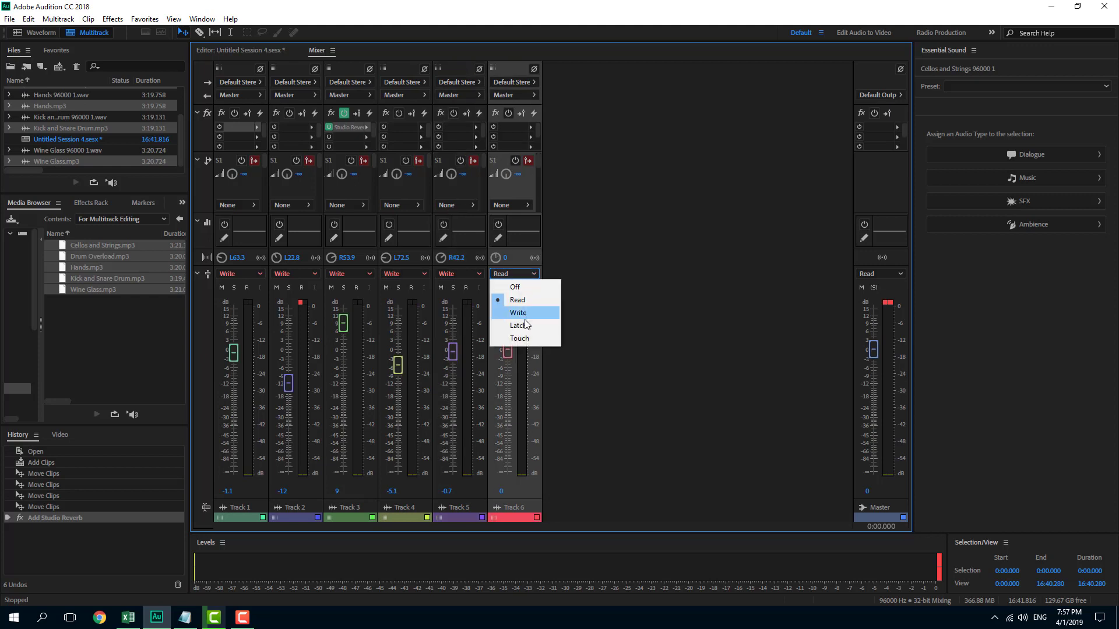
{"action": "left_click", "coordinate": [527, 318]}
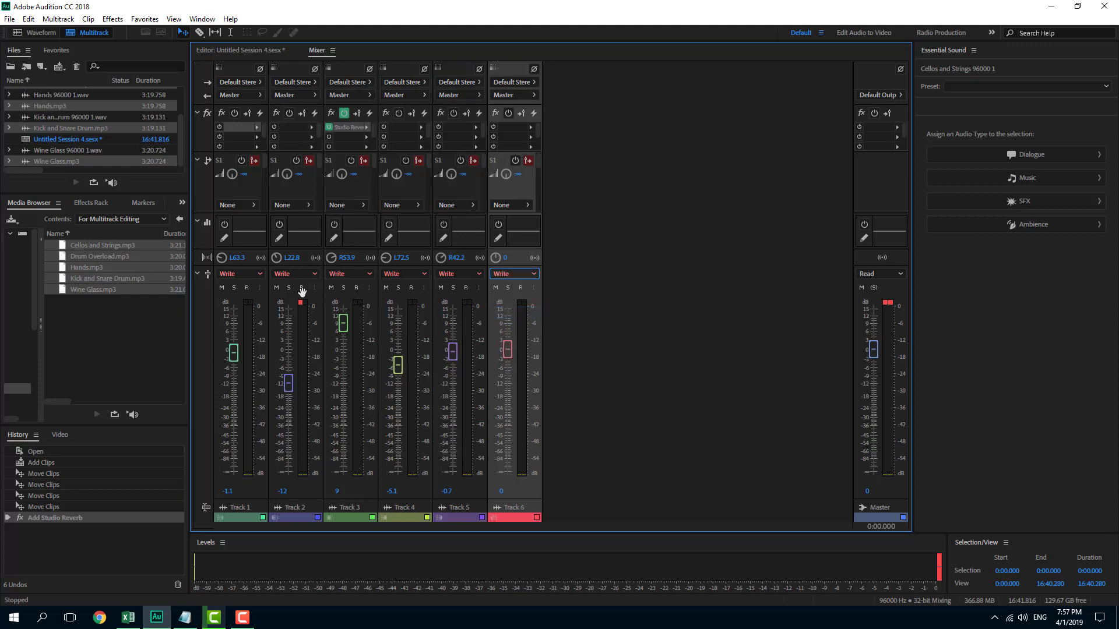
Start playback from the Editor to record automation and return to the Mixer.
{"action": "left_click", "coordinate": [260, 52]}
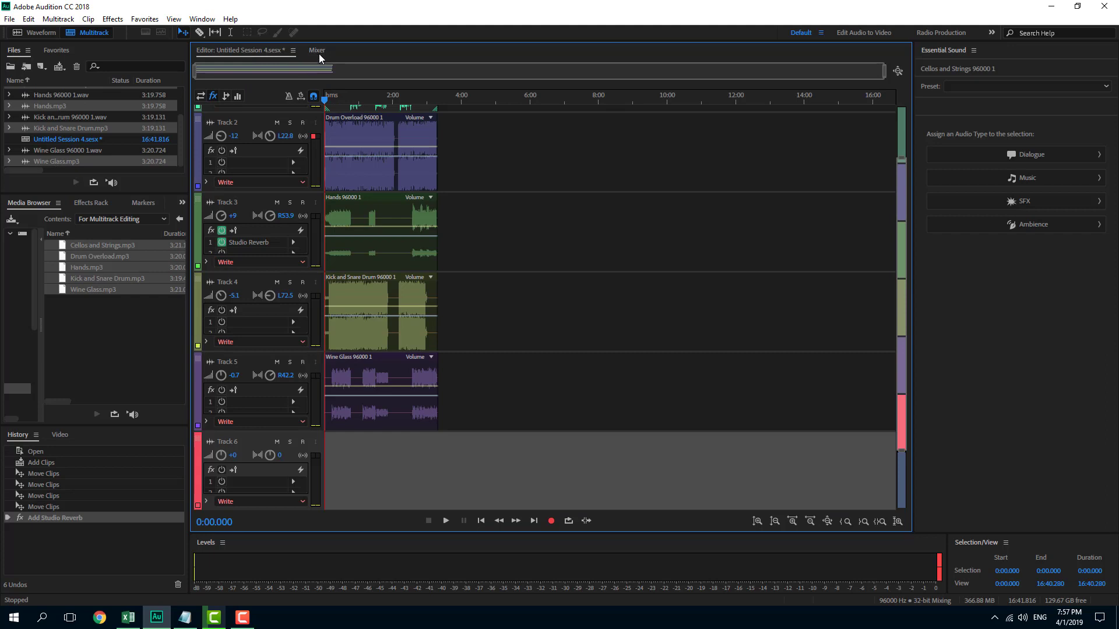
{"action": "key", "text": "space"}
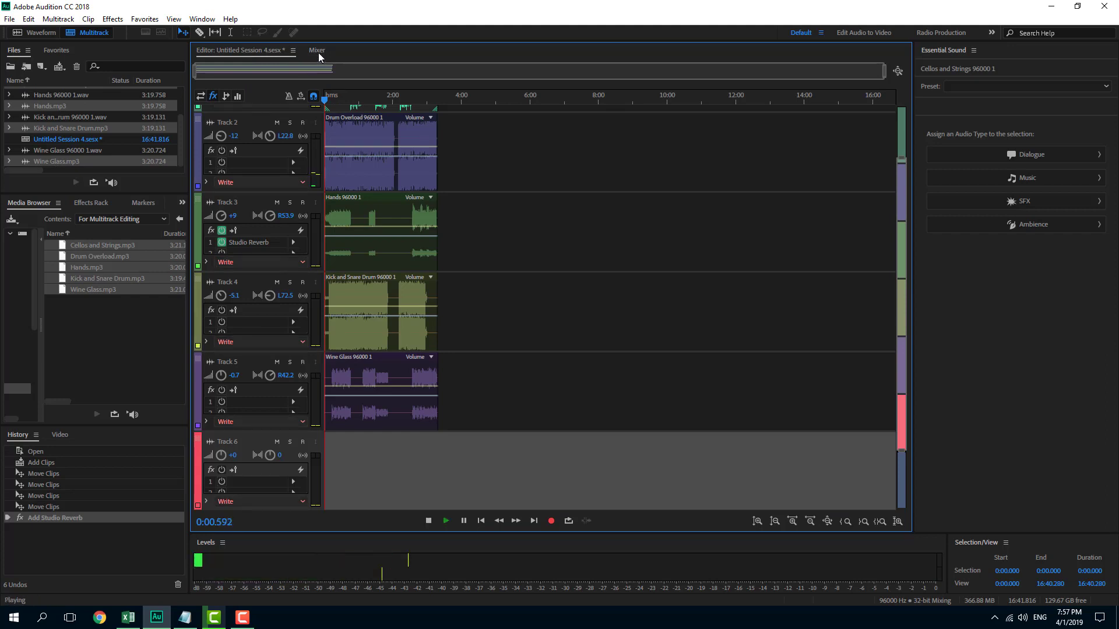
{"action": "left_click", "coordinate": [319, 52]}
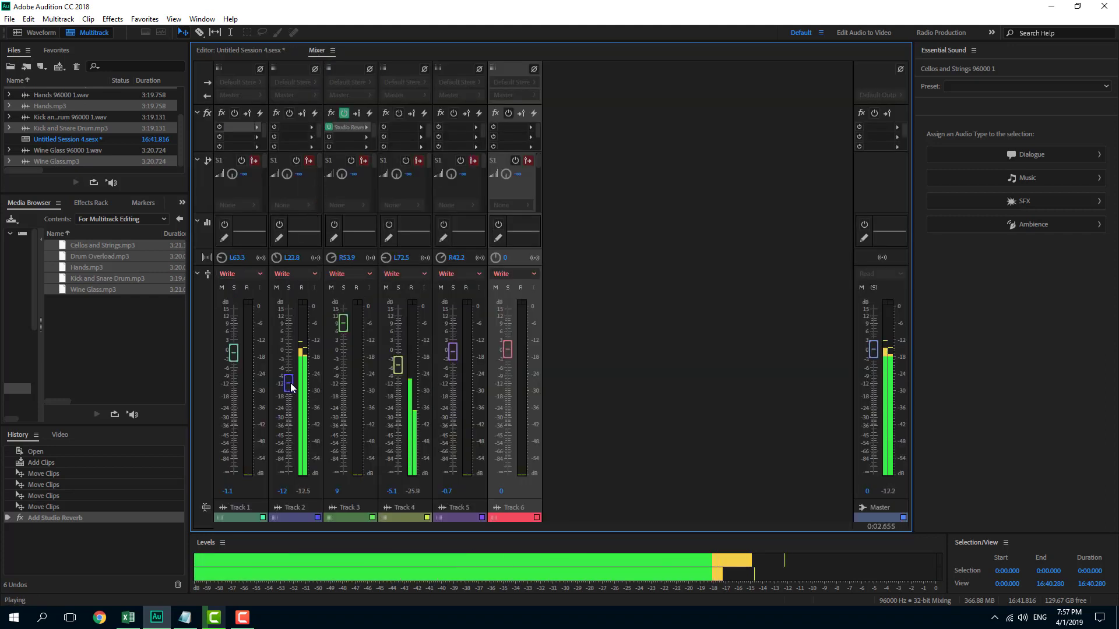
Ride the faders of Tracks 1-6 to -10.6, 0.2, 3.5, -0.4, 5.3 and 1.4 dB, and pan Track 2 to L8 and Track 3 to R31.4.
{"action": "left_click_drag", "start_coordinate": [289, 382], "coordinate": [288, 322]}
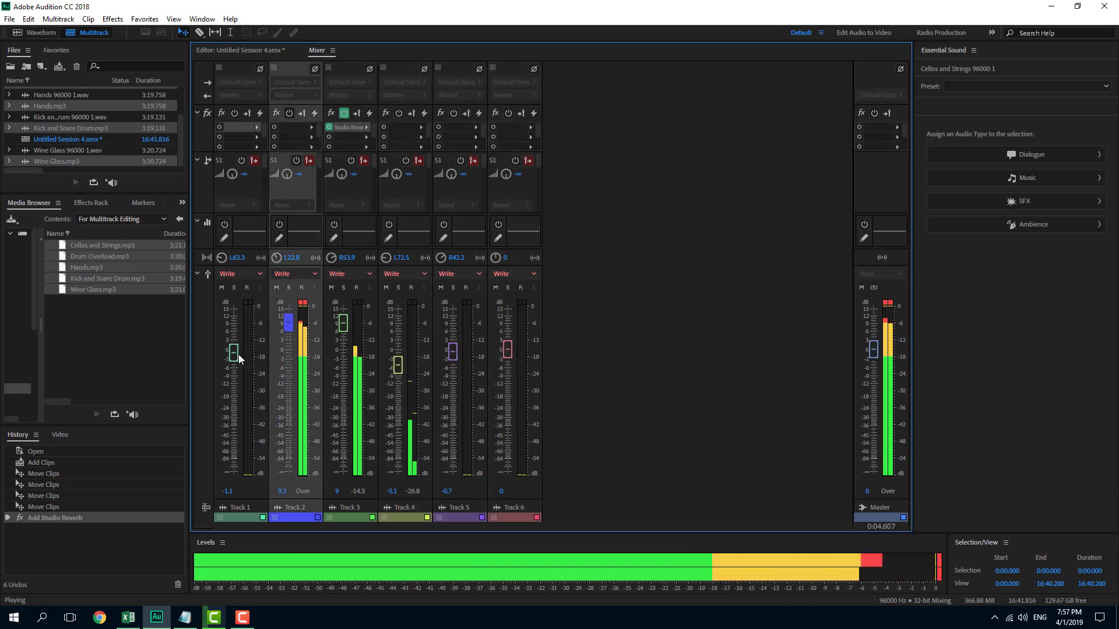
{"action": "left_click_drag", "start_coordinate": [239, 355], "coordinate": [236, 376]}
{"action": "left_click_drag", "start_coordinate": [345, 321], "coordinate": [294, 354]}
{"action": "left_click_drag", "start_coordinate": [398, 364], "coordinate": [507, 344]}
{"action": "mouse_move", "coordinate": [332, 258]}
{"action": "left_mouse_down"}
{"action": "mouse_move", "coordinate": [293, 259]}
{"action": "mouse_move", "coordinate": [317, 261]}
{"action": "left_mouse_up"}
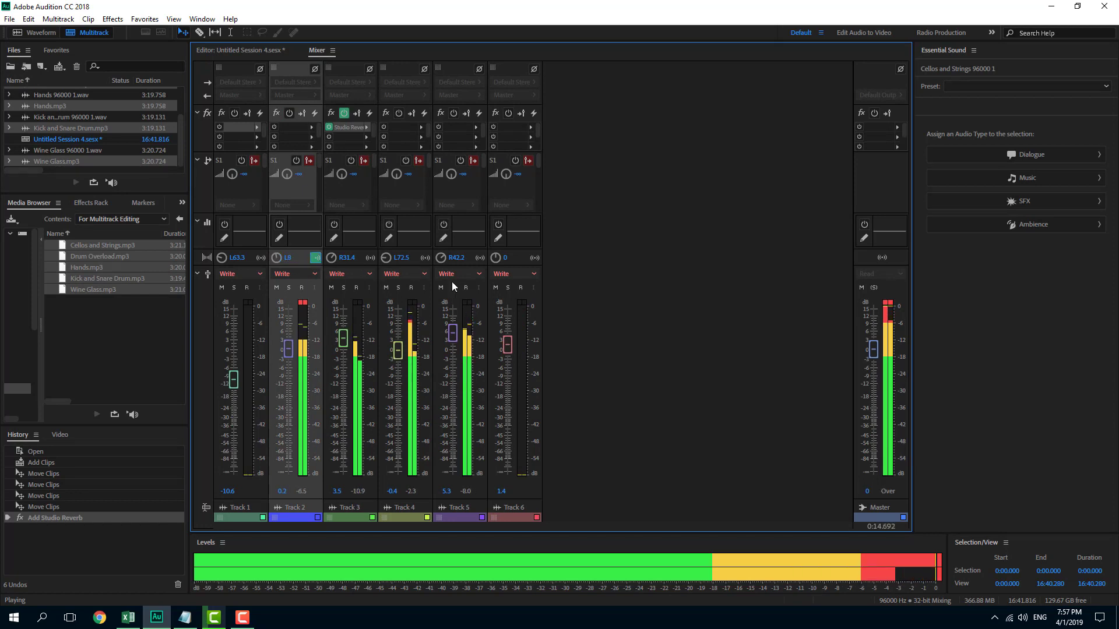
Ride the faders of Tracks 1-5 to 5.7, -9.4, -0.2, 3.1 and 1.6 dB, pan Track 1 to R3.4, and stop recording the automation.
{"action": "left_click_drag", "start_coordinate": [454, 332], "coordinate": [454, 359]}
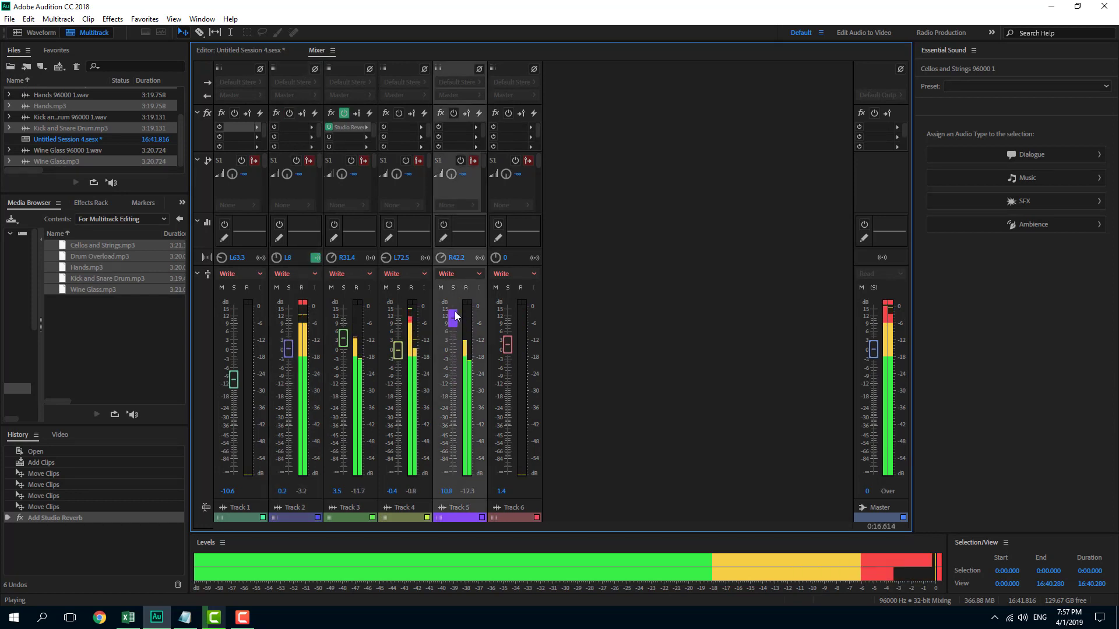
{"action": "left_click_drag", "start_coordinate": [455, 316], "coordinate": [463, 346]}
{"action": "left_click_drag", "start_coordinate": [396, 354], "coordinate": [339, 348]}
{"action": "left_click_drag", "start_coordinate": [236, 376], "coordinate": [233, 331]}
{"action": "left_click_drag", "start_coordinate": [232, 259], "coordinate": [291, 380]}
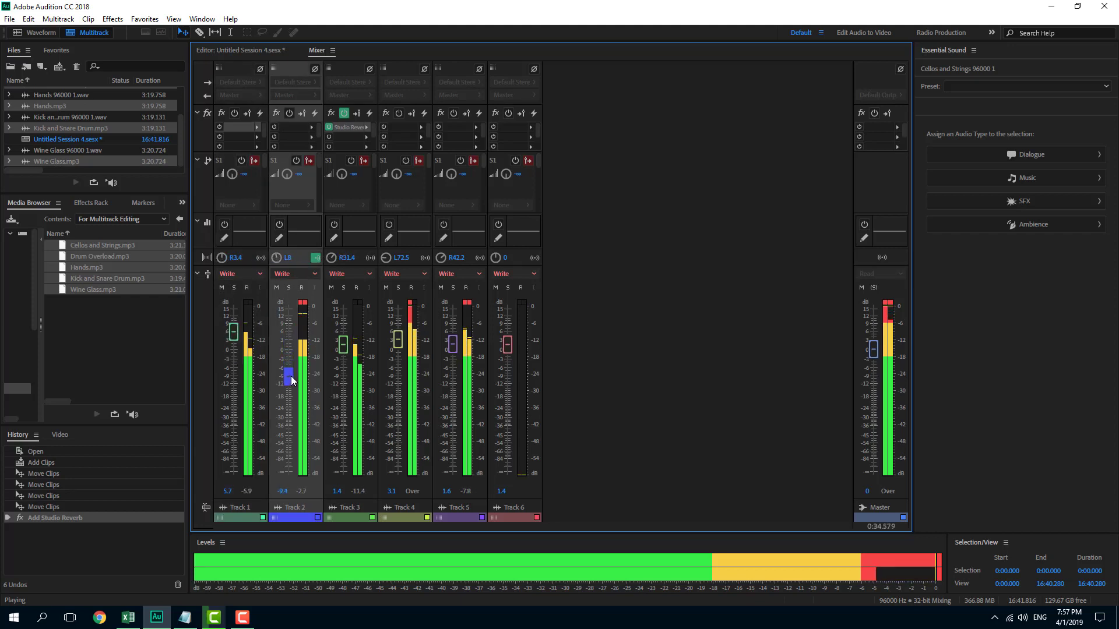
{"action": "left_click_drag", "start_coordinate": [343, 344], "coordinate": [343, 350]}
{"action": "key", "text": "space"}
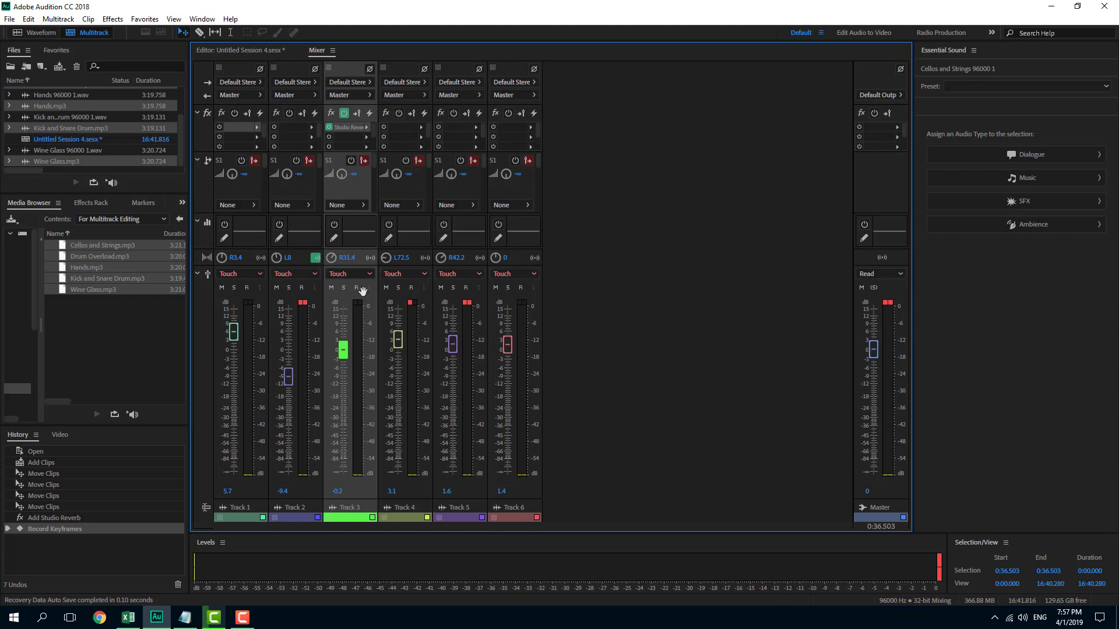
Replay the recorded automation from the start of the session in the Mixer, ride the Track 6 fader, and stop playback.
{"action": "left_click", "coordinate": [271, 50]}
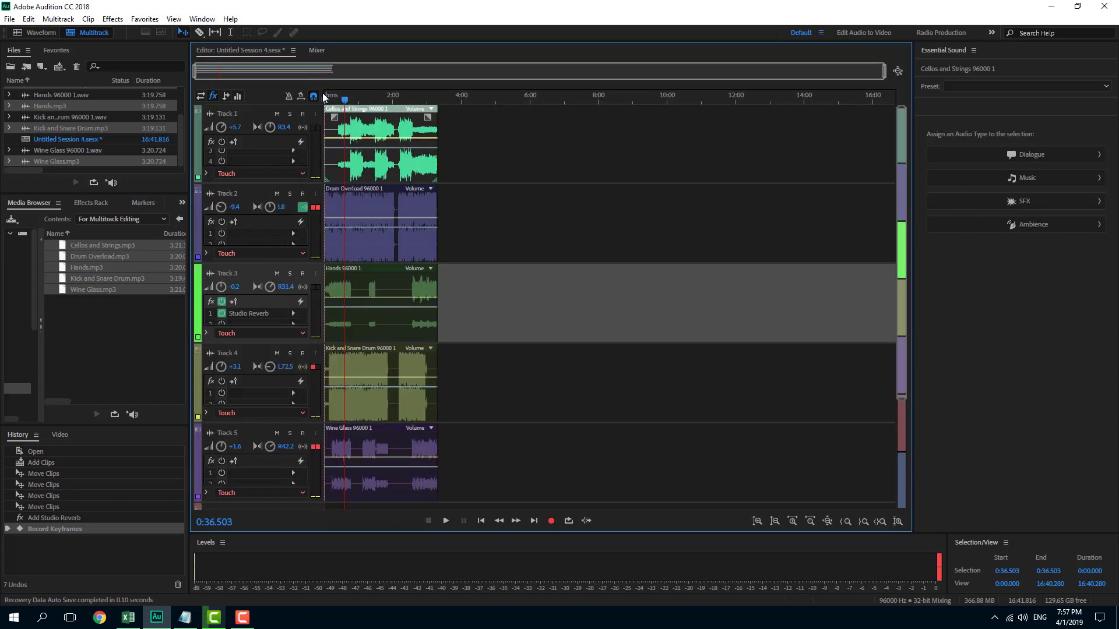
{"action": "left_click", "coordinate": [316, 50]}
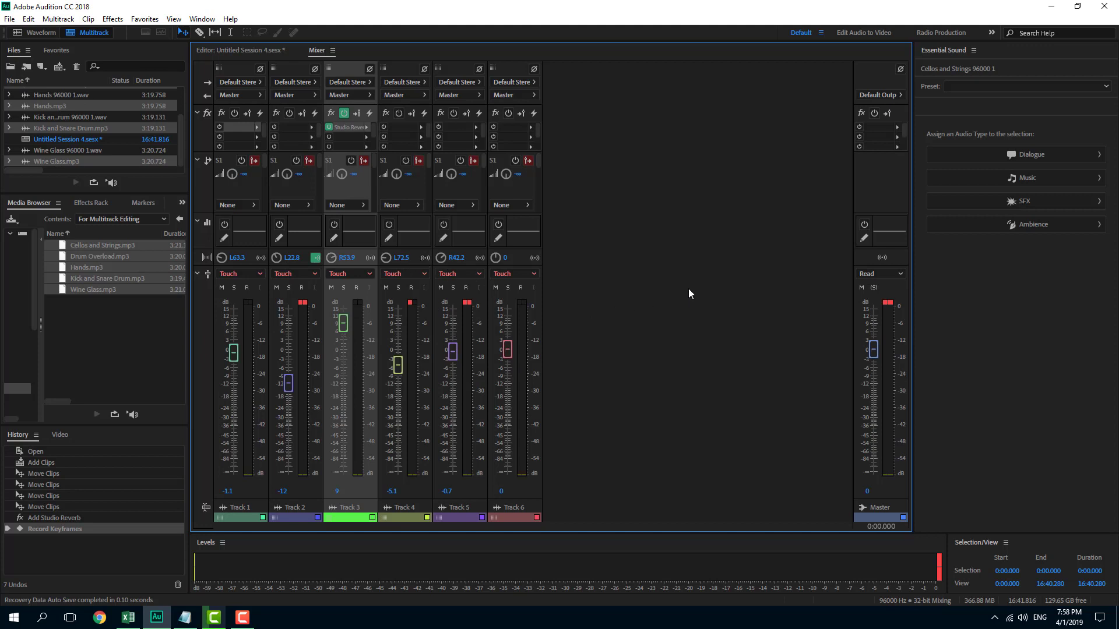
{"action": "key", "text": "space"}
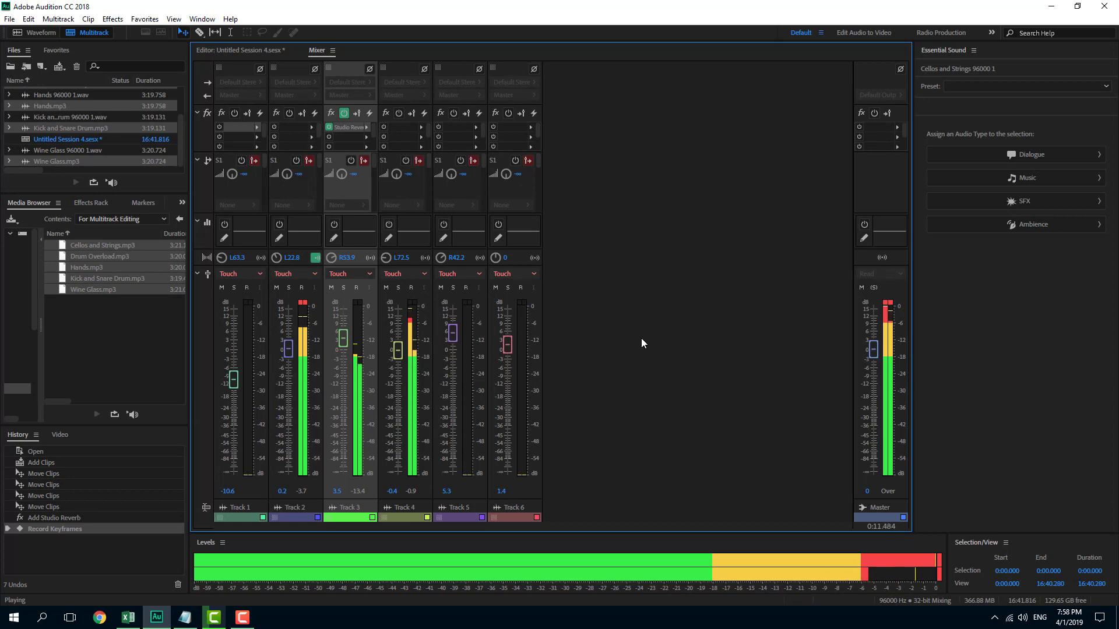
{"action": "left_click_drag", "start_coordinate": [509, 343], "coordinate": [511, 366]}
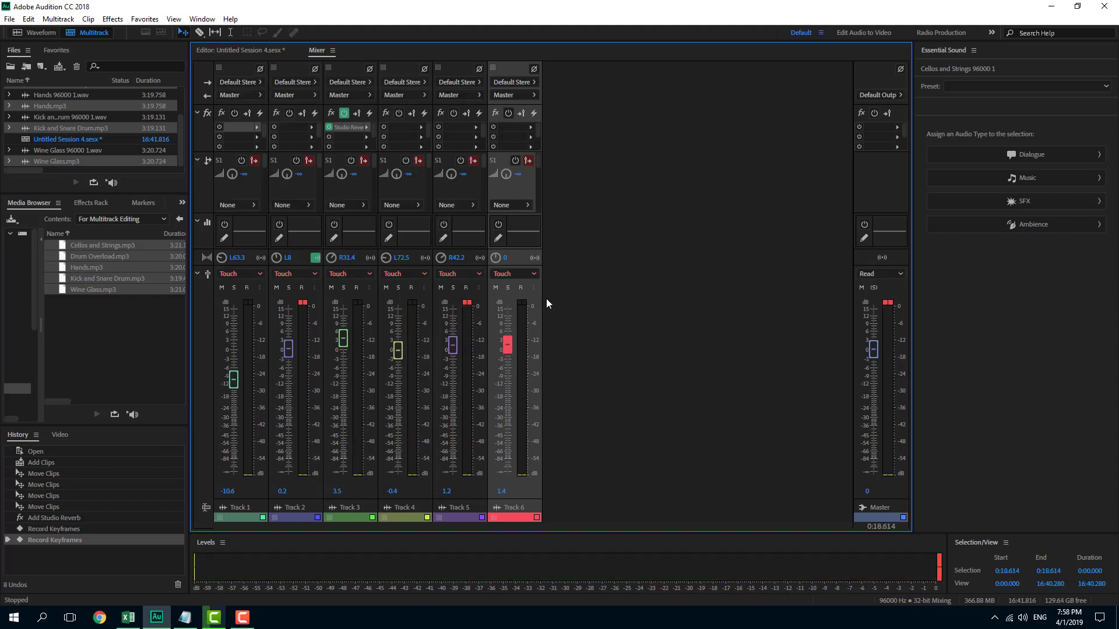
Set the automation mode of Tracks 1 through 6 to Read.
{"action": "left_click", "coordinate": [512, 275]}
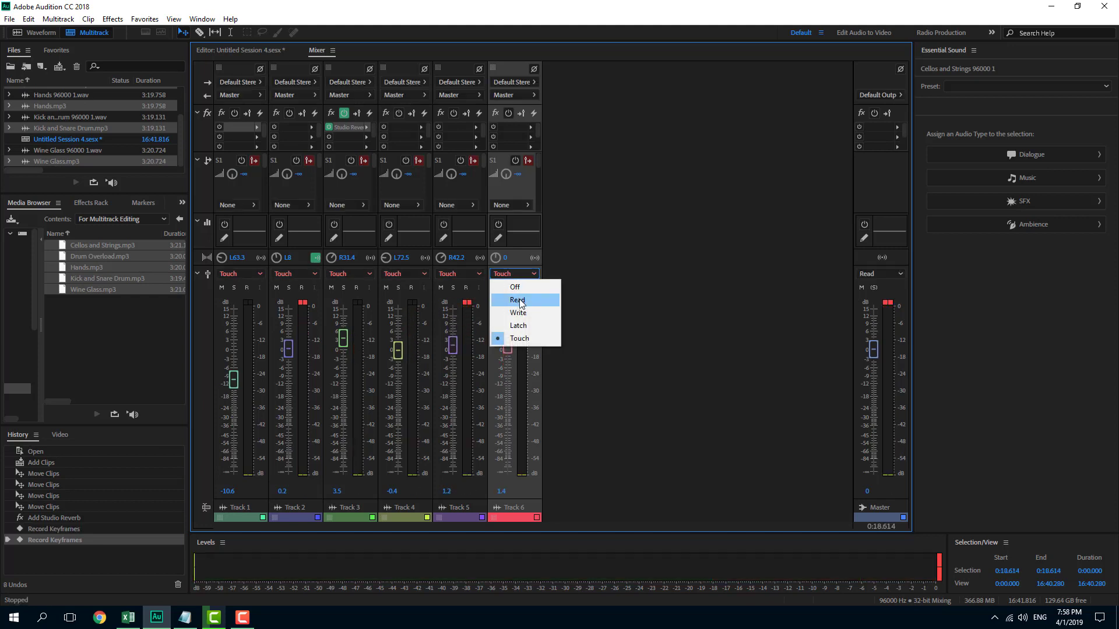
{"action": "left_click", "coordinate": [518, 300]}
{"action": "left_click", "coordinate": [463, 275]}
{"action": "left_click", "coordinate": [464, 300]}
{"action": "left_click", "coordinate": [414, 274]}
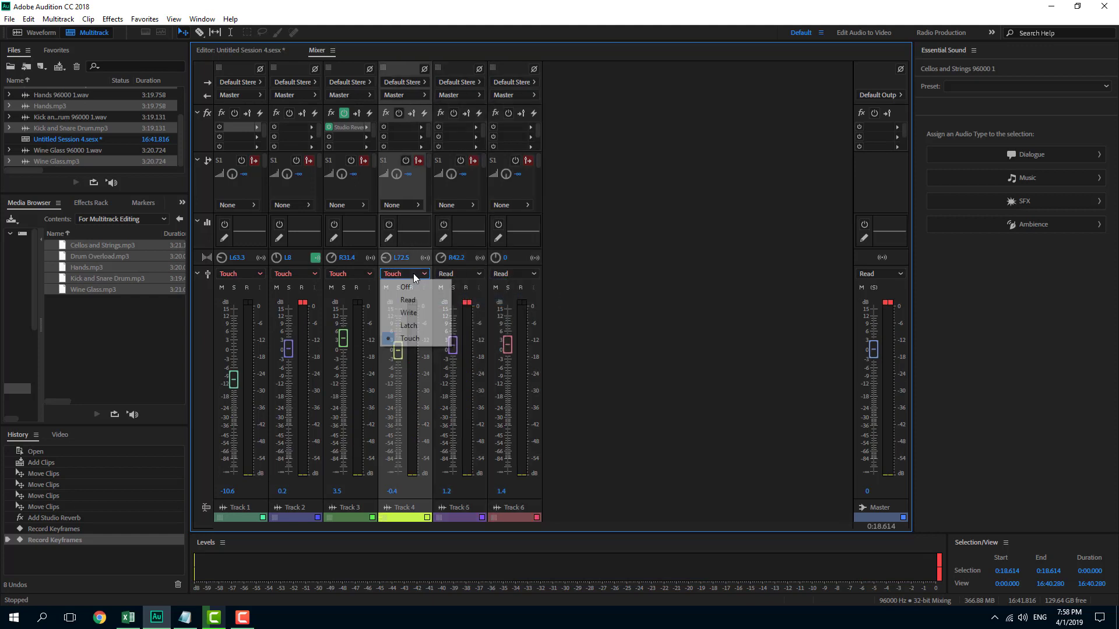
{"action": "left_click", "coordinate": [420, 301]}
{"action": "left_click", "coordinate": [361, 274]}
{"action": "left_click", "coordinate": [361, 299]}
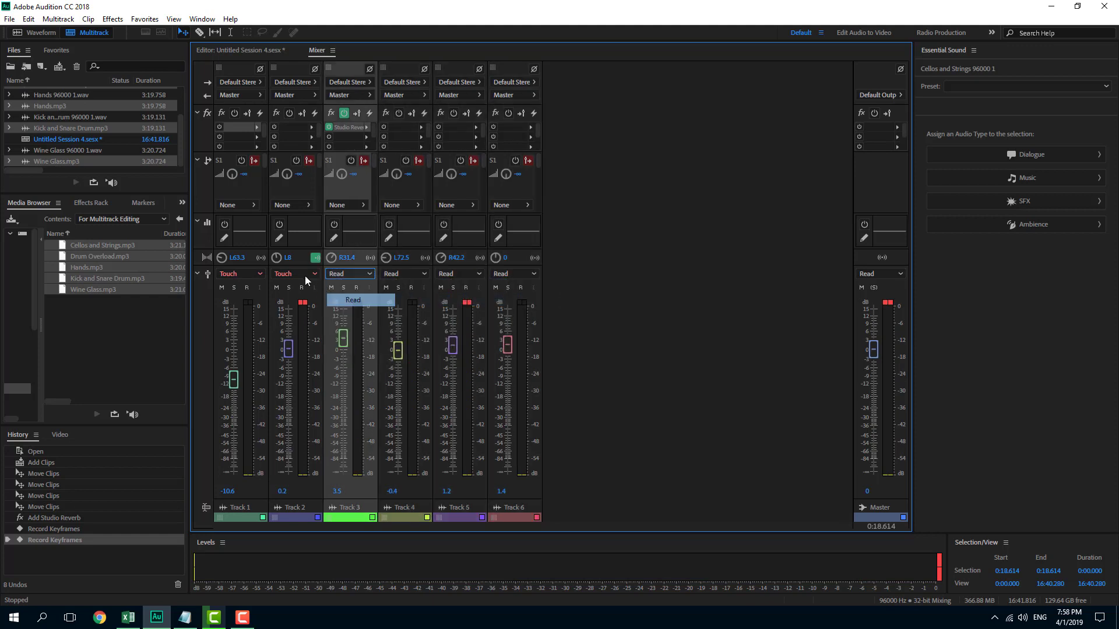
{"action": "left_click", "coordinate": [305, 275]}
{"action": "left_click", "coordinate": [281, 298]}
{"action": "left_click", "coordinate": [244, 274]}
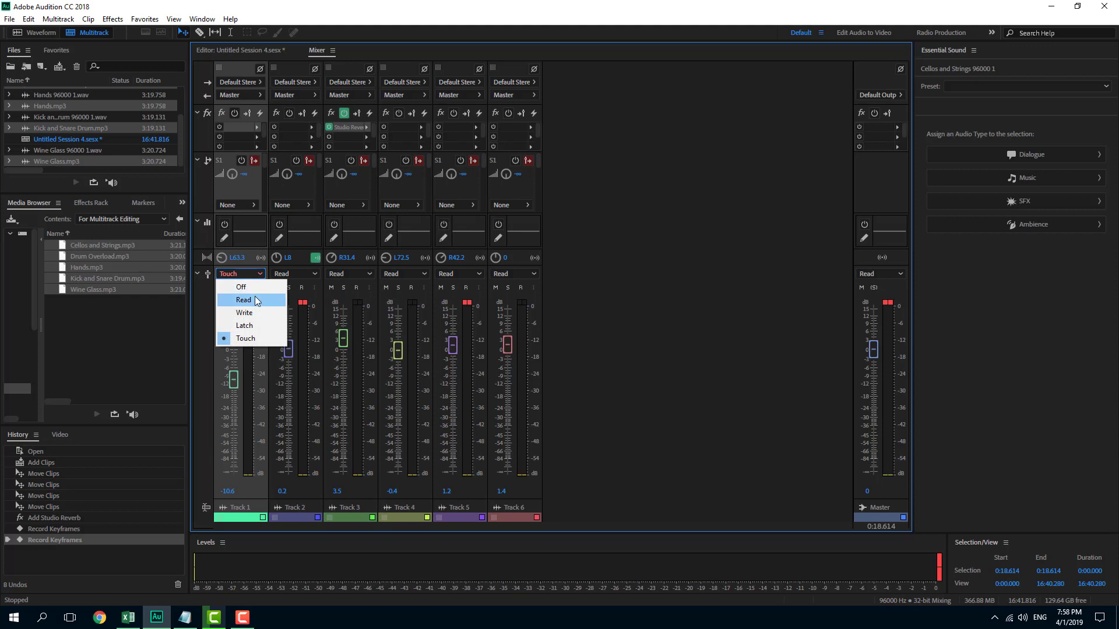
{"action": "left_click", "coordinate": [252, 299]}
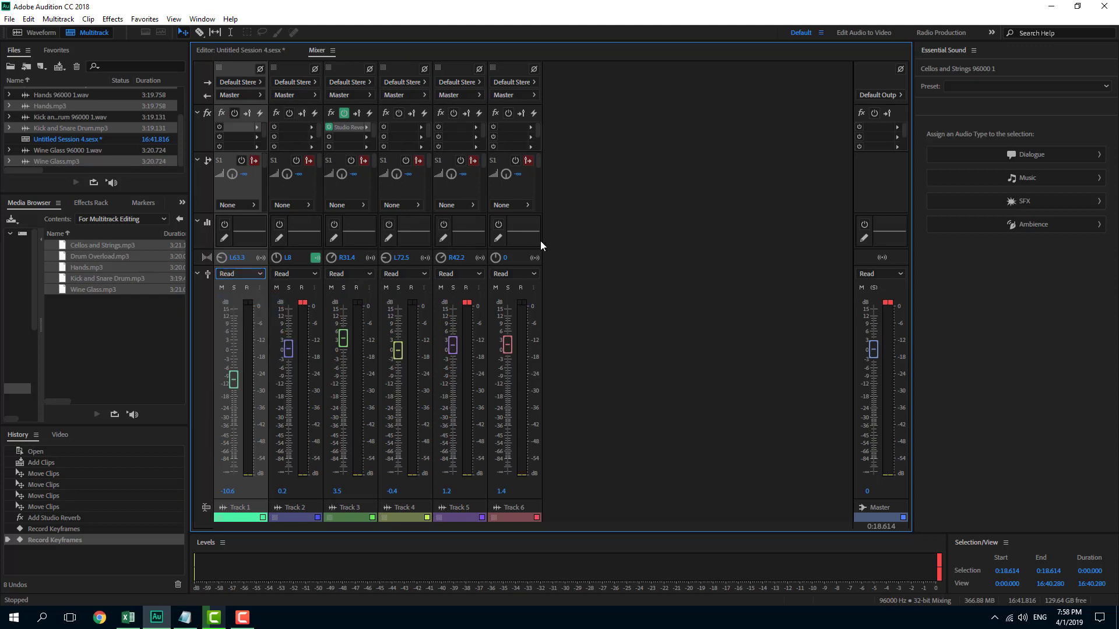
Play back the automation from the current position, try raising the Track 5 fader to about 11.5 dB, and stop playback.
{"action": "key", "text": "space"}
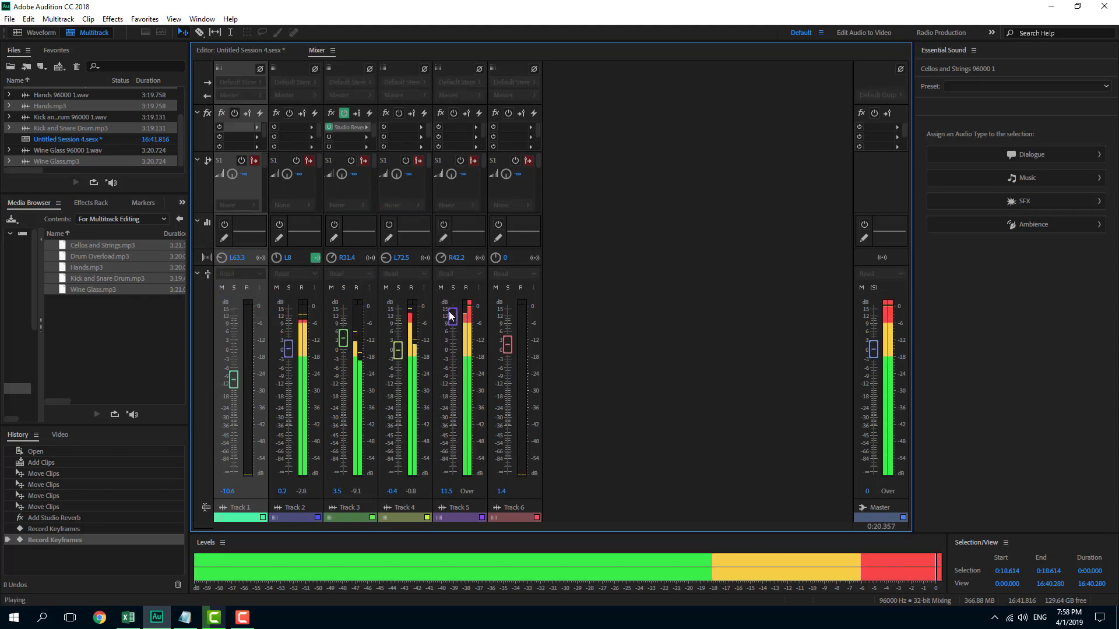
{"action": "left_click_drag", "start_coordinate": [453, 314], "coordinate": [453, 313]}
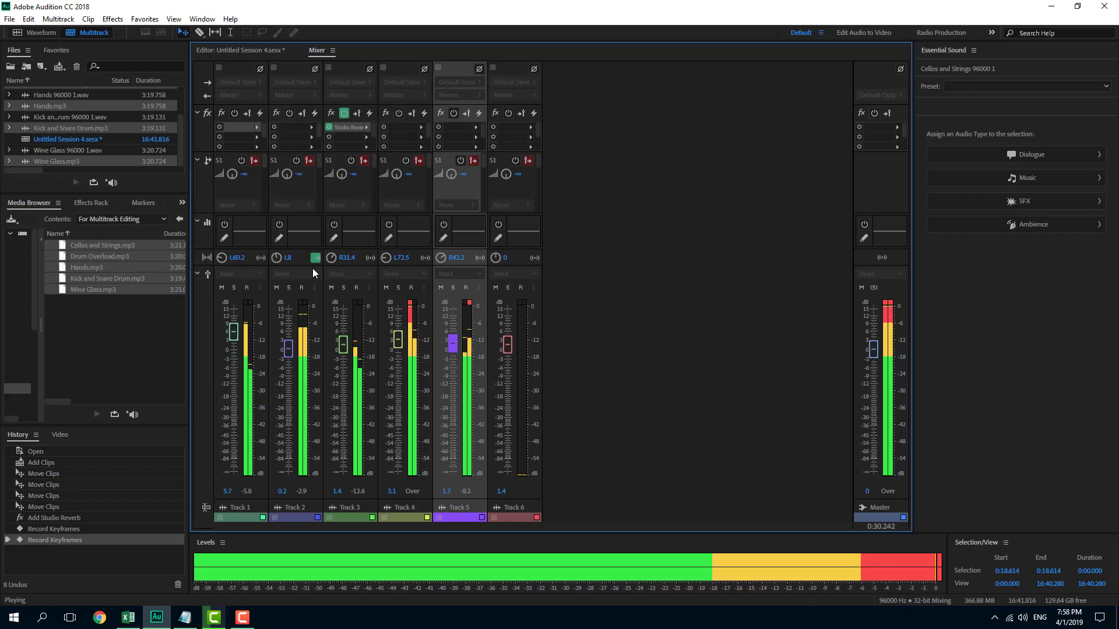
{"action": "key", "text": "space"}
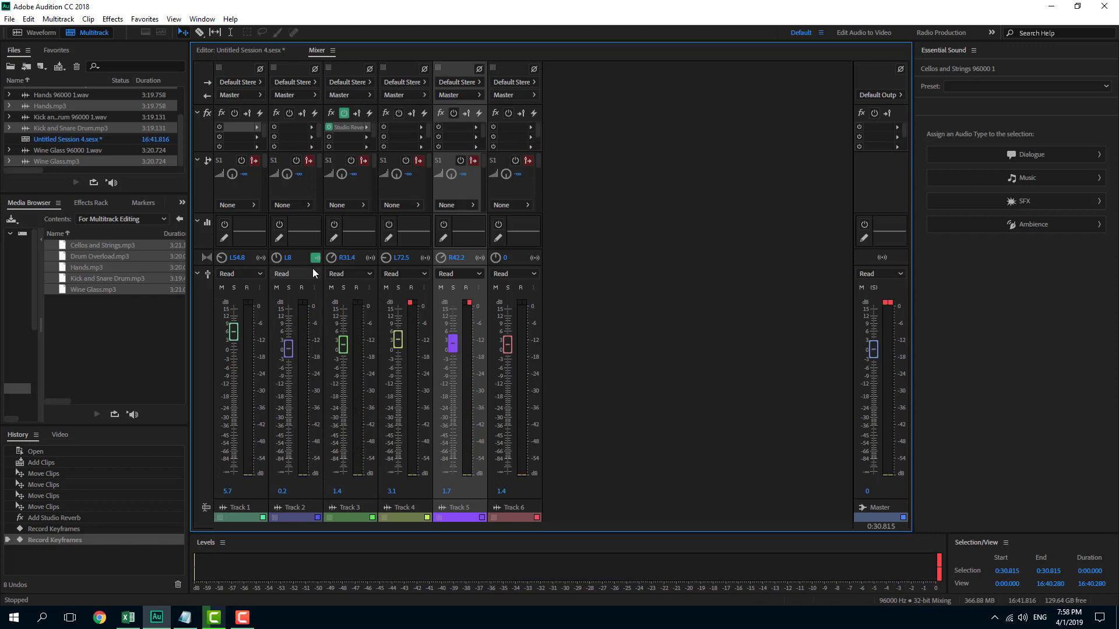